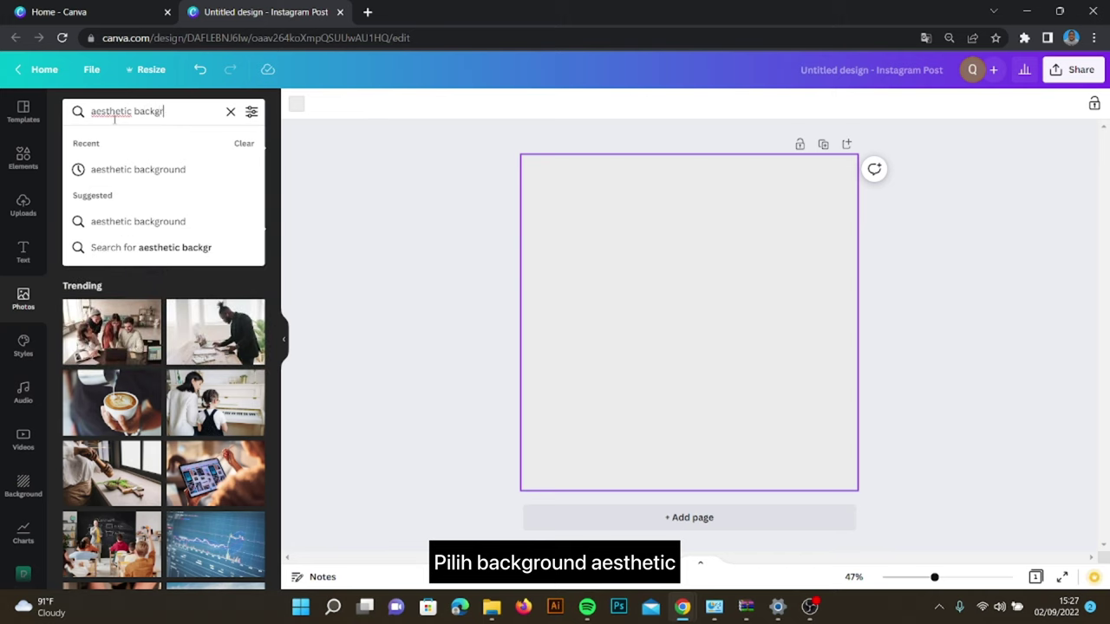
Search photos for "aesthetic background", set the grey marbled photo as the page background and reduce its opacity.
key("Return")
left_click_drag(138, 359, 605, 167)
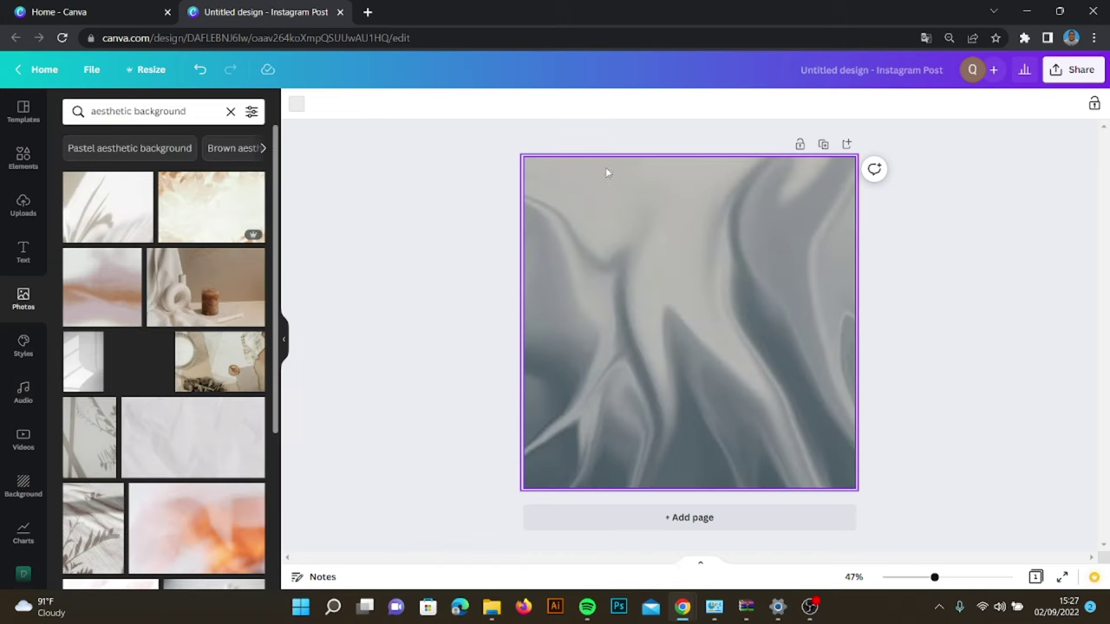
left_click(605, 167)
left_click(1061, 103)
left_click_drag(1056, 156, 956, 155)
left_click(947, 234)
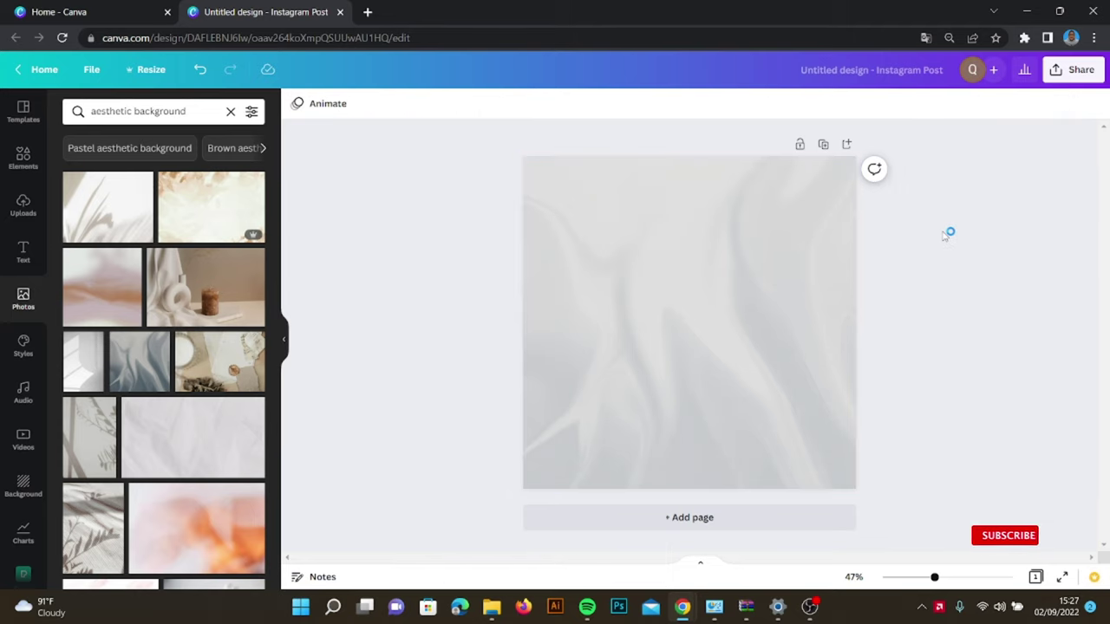
Search elements for "dynamic frame" and add the quarter-arch frame with the curved upper-left corner.
left_click(23, 158)
left_click(147, 111)
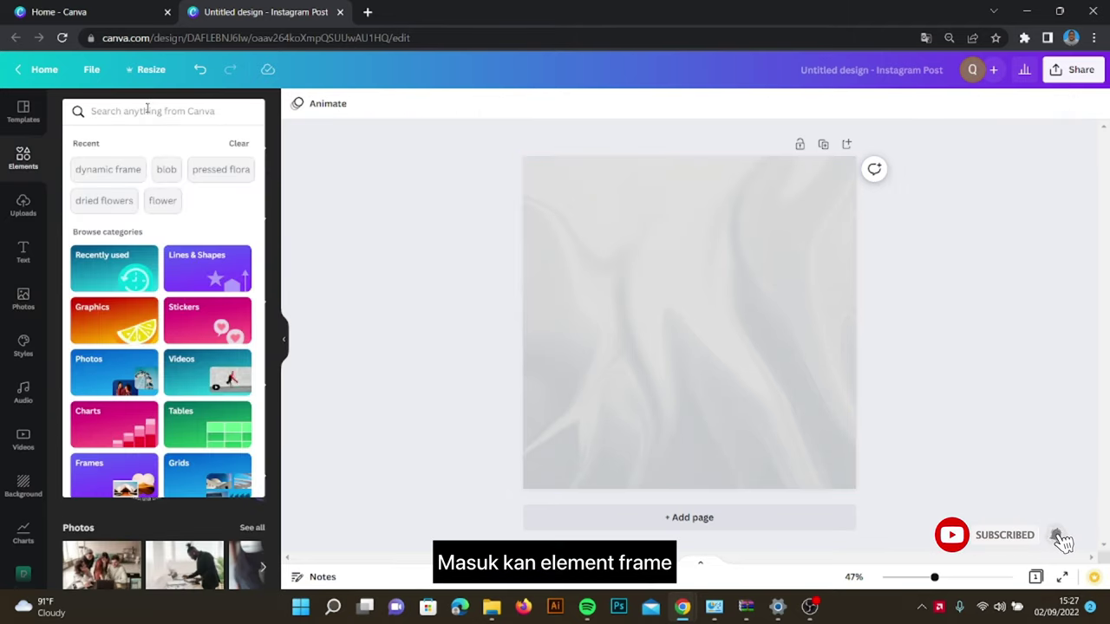
type("dynamic frame")
key("Return")
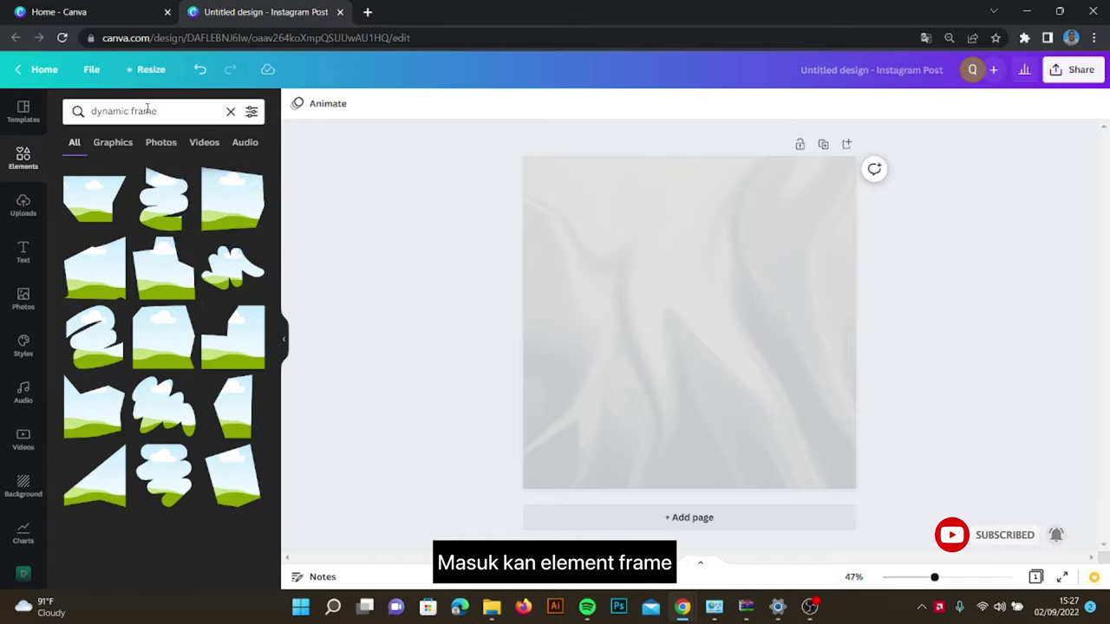
scroll(129, 247, "down", 15)
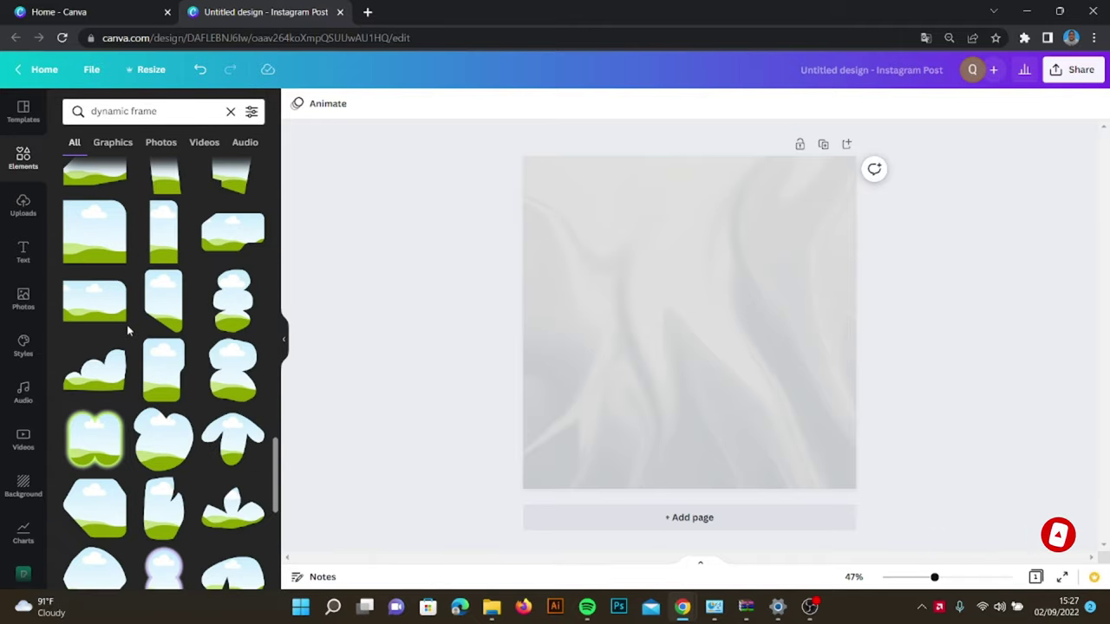
scroll(130, 333, "down", 10)
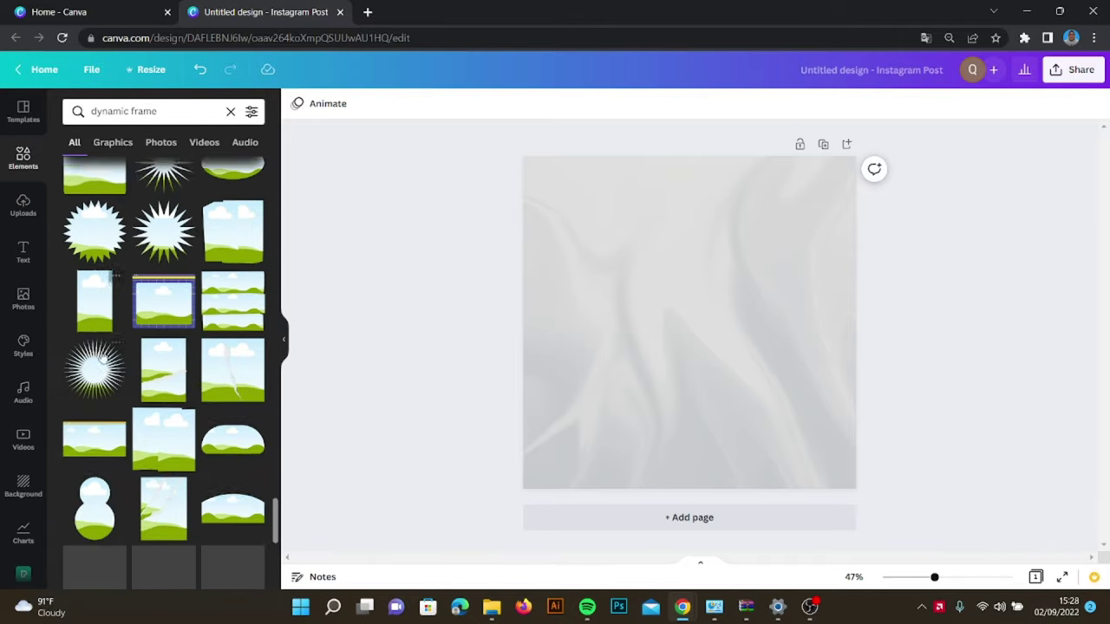
left_click(151, 321)
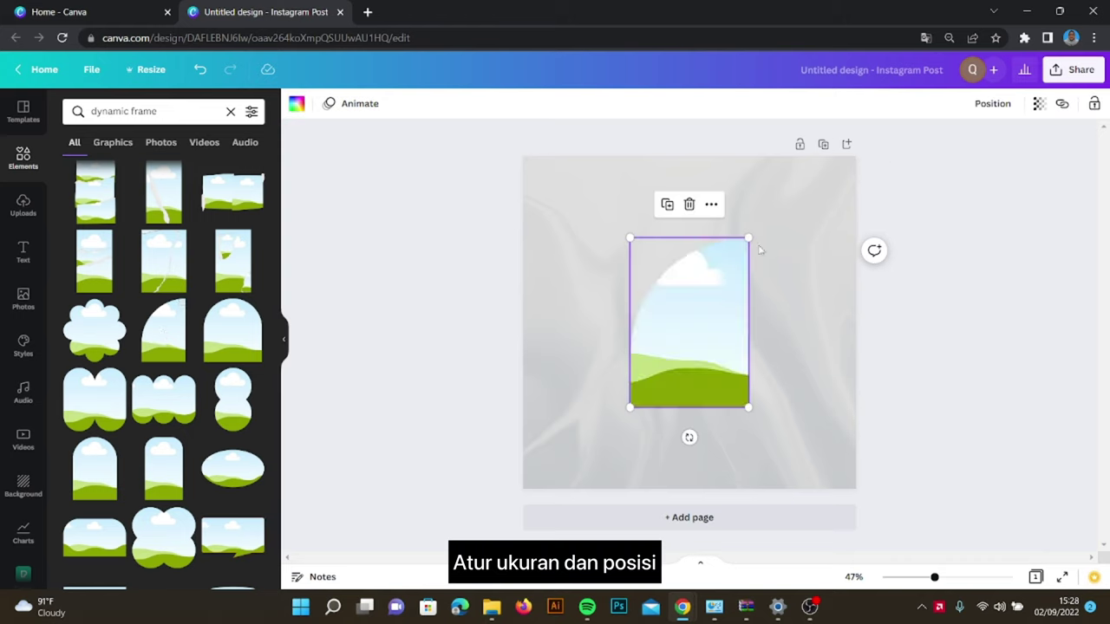
Enlarge the quarter-arch frame slightly and move it a little left of the page centre.
mouse_move(748, 237)
left_mouse_down()
mouse_move(763, 216)
mouse_move(757, 226)
left_mouse_up()
mouse_move(704, 286)
left_mouse_down()
mouse_move(684, 275)
mouse_move(686, 286)
left_mouse_up()
left_click(468, 323)
Add the single-photo grid from the Grids collection and shrink it to just under half the page width.
left_click(231, 112)
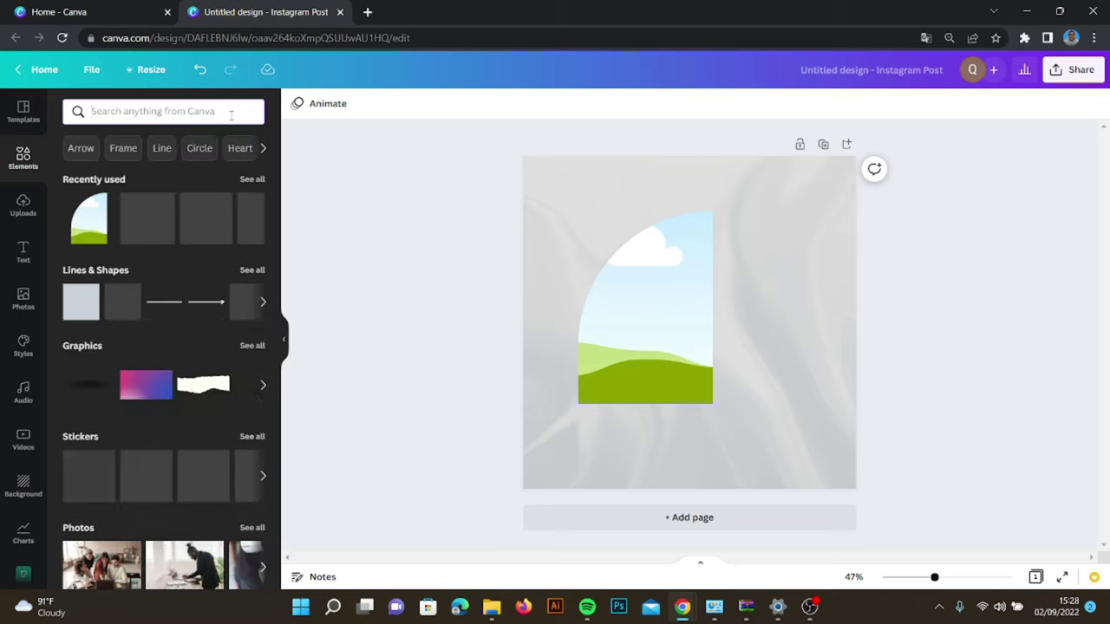
scroll(209, 350, "down", 10)
left_click(252, 346)
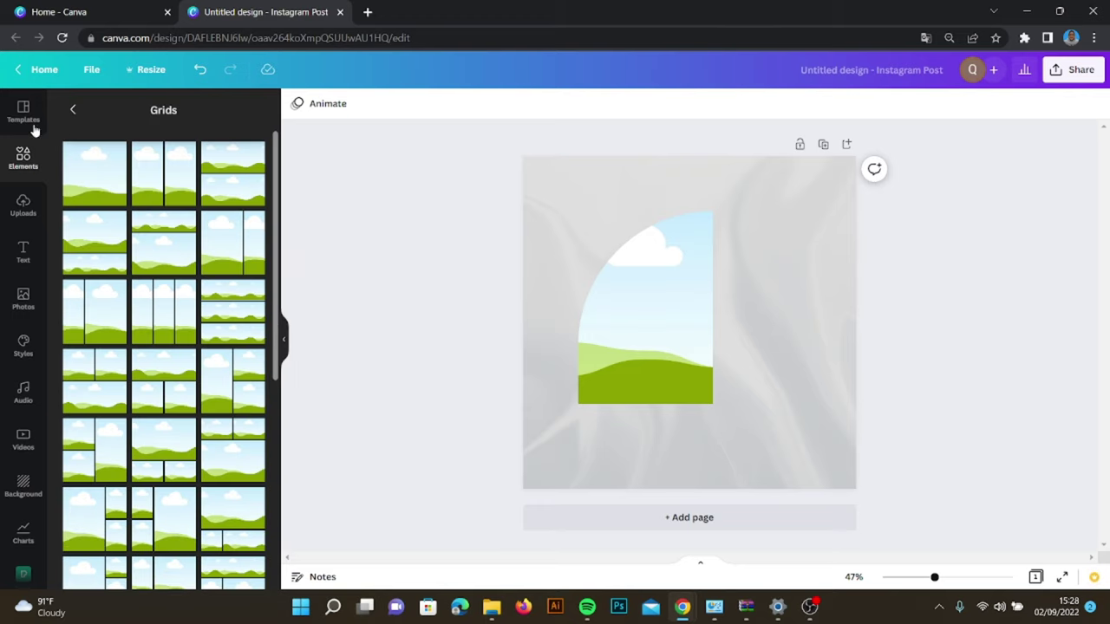
left_click(96, 167)
left_click_drag(523, 156, 614, 262)
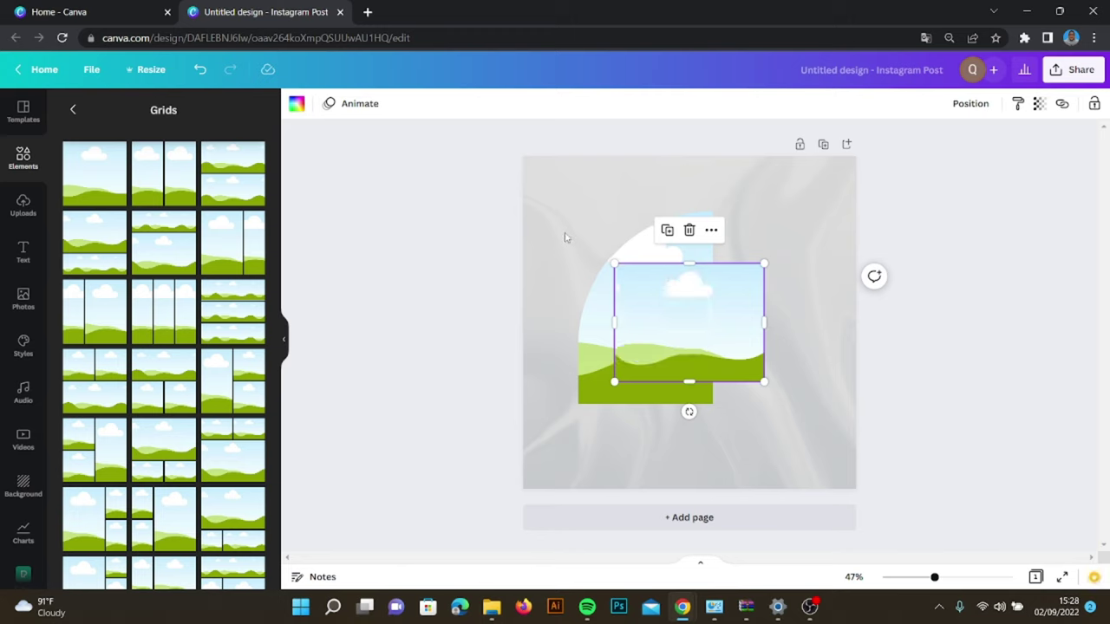
Reshape the grid into a flatter rectangle at the arch frame's lower-right corner and nudge both frames into place.
left_click_drag(703, 336, 748, 407)
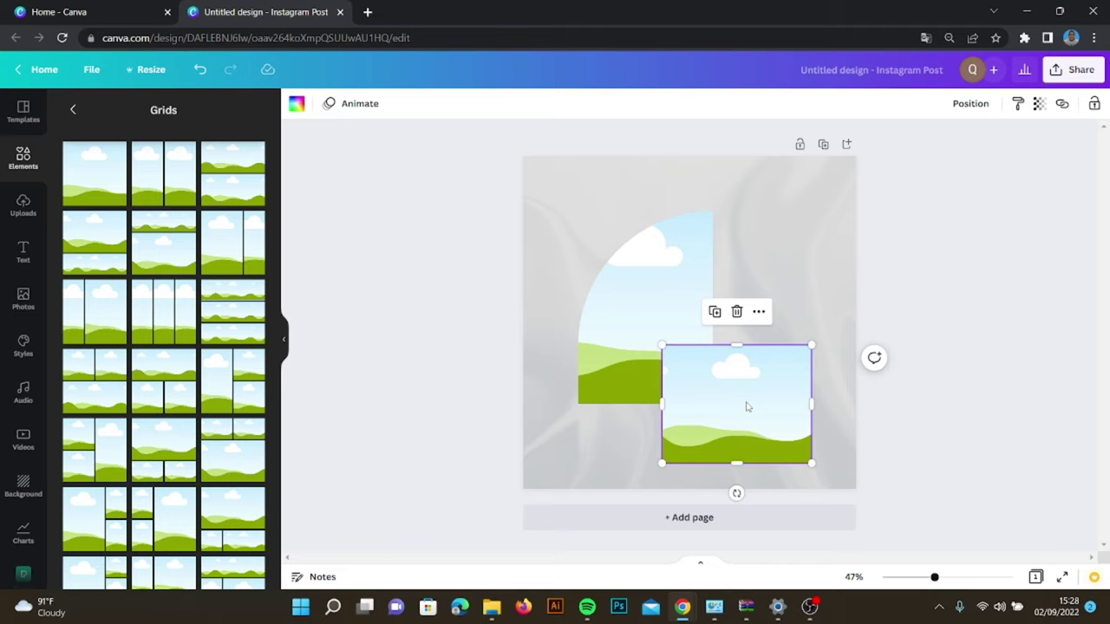
left_click_drag(737, 463, 736, 447)
mouse_move(811, 404)
left_mouse_down()
mouse_move(792, 401)
mouse_move(804, 404)
left_mouse_up()
mouse_move(738, 405)
left_mouse_down()
mouse_move(758, 397)
mouse_move(759, 409)
mouse_move(745, 401)
left_mouse_up()
key("ctrl+a")
left_click(870, 347)
Search elements for "blob", limit the results to graphics and add the solid yellow blob.
left_click(23, 156)
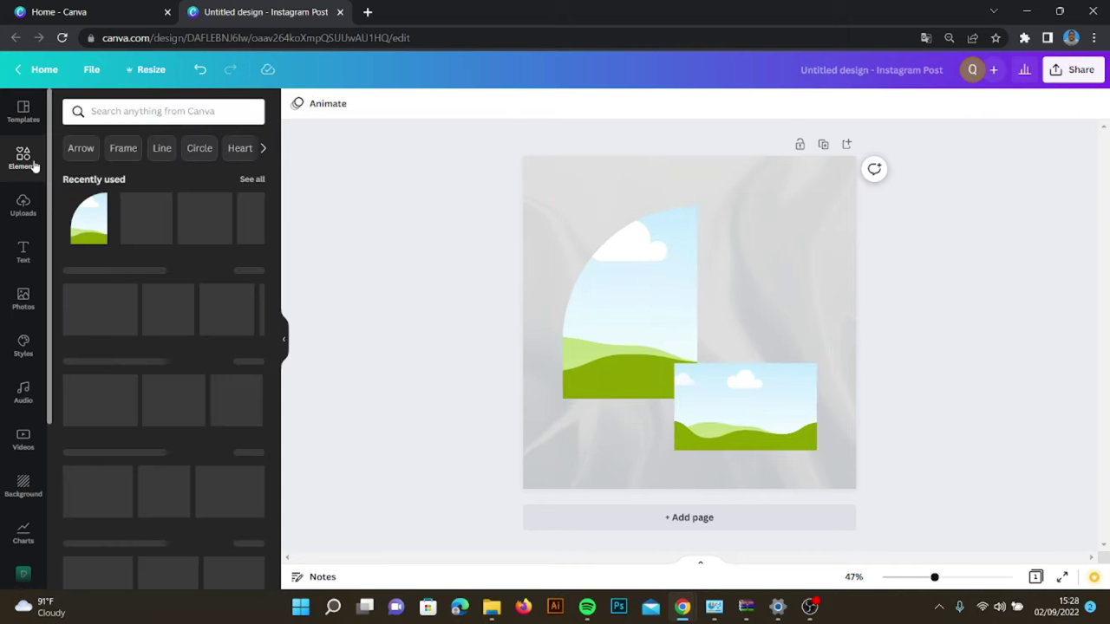
left_click(164, 113)
type("blob")
key("Return")
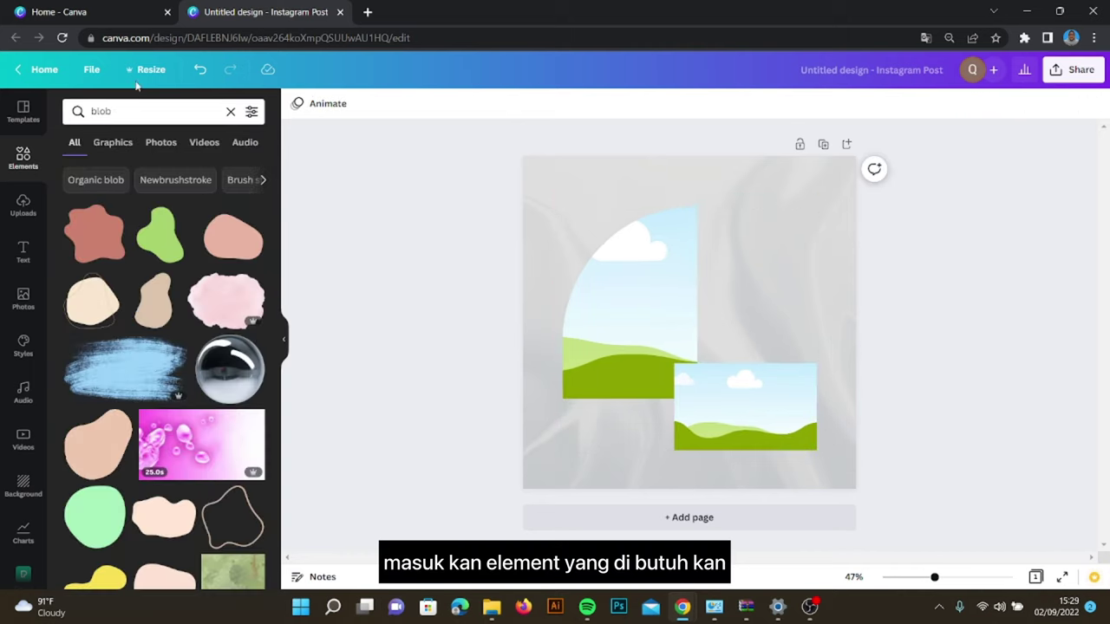
left_click(112, 142)
scroll(182, 347, "down", 10)
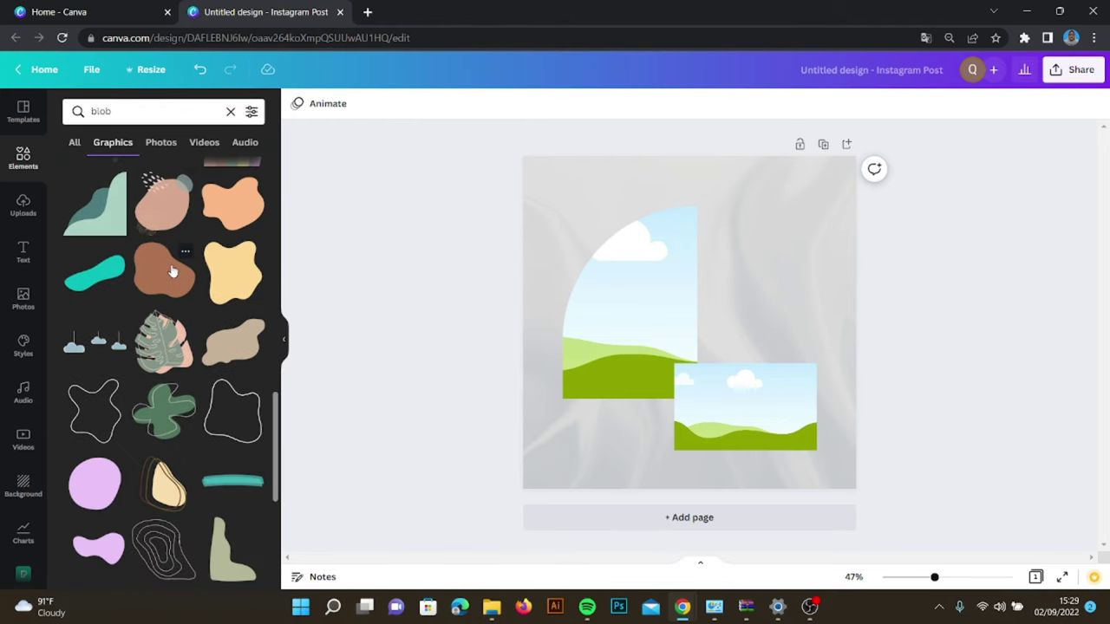
left_click(258, 272)
Recolour the solid blob to #B3BDC8.
left_click(295, 103)
left_click(75, 171)
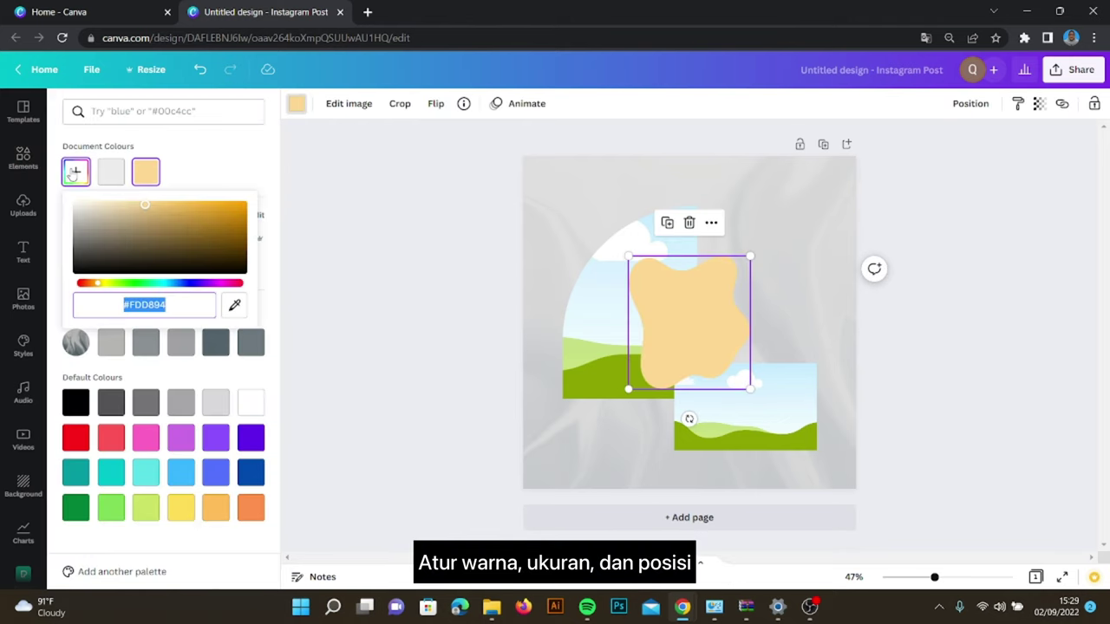
type("#B3BDC8")
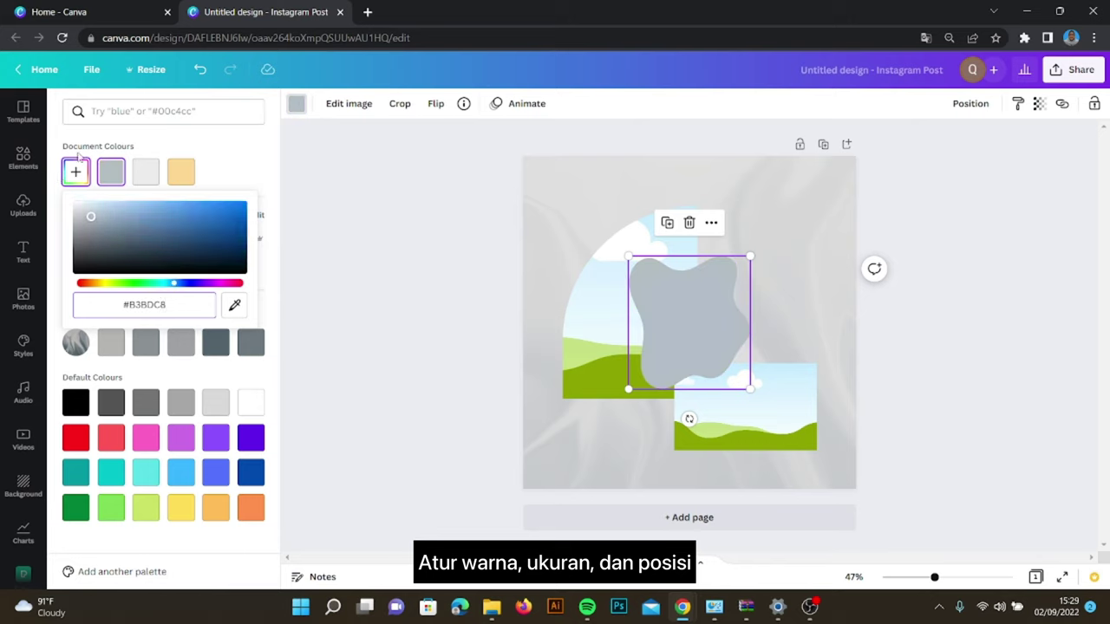
Rotate the solid blob and fit it into the page's top-left corner, partly off the page.
left_click_drag(688, 420, 744, 262)
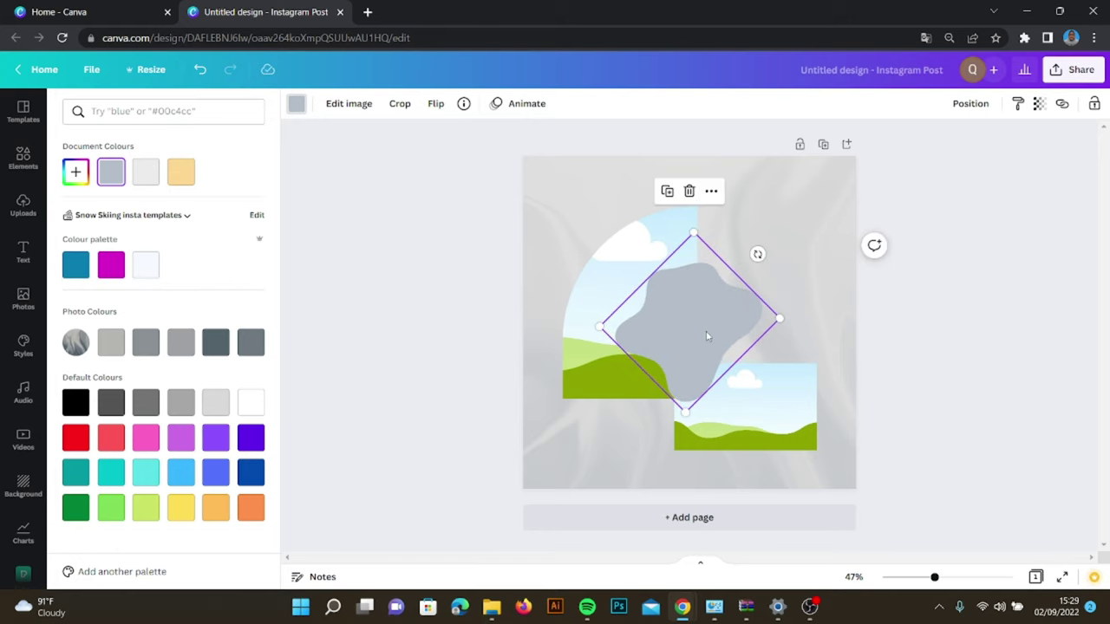
left_click_drag(705, 335, 548, 207)
left_click_drag(622, 175, 646, 176)
left_click_drag(565, 204, 563, 209)
left_click(425, 309)
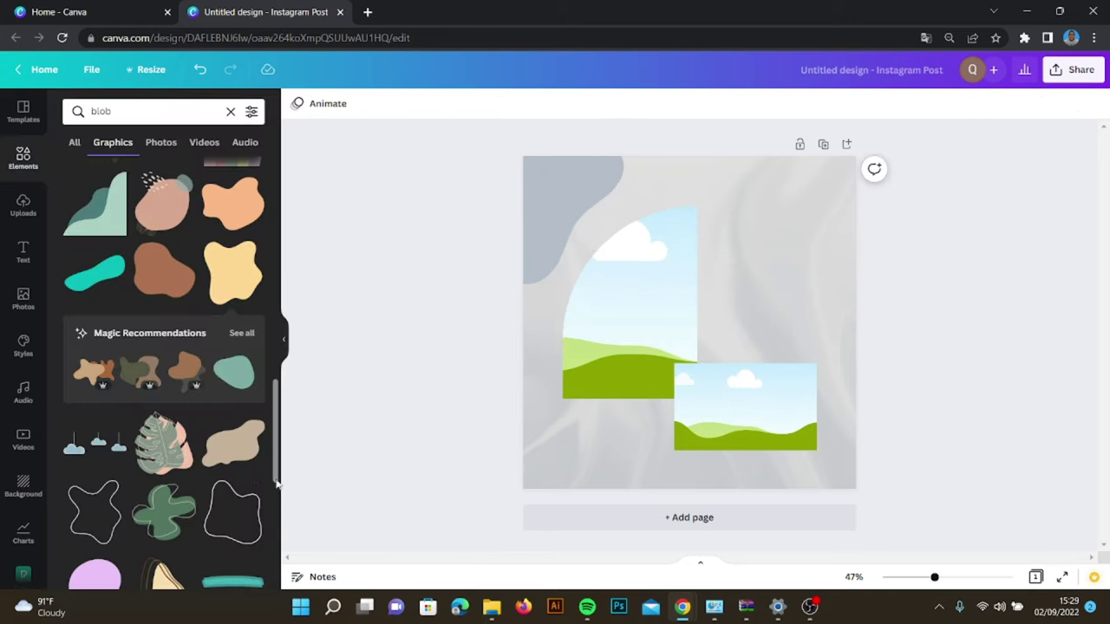
Add the wavy outline blob and recolour its line to #8798AB.
left_click(110, 517)
left_click(296, 103)
left_click(76, 172)
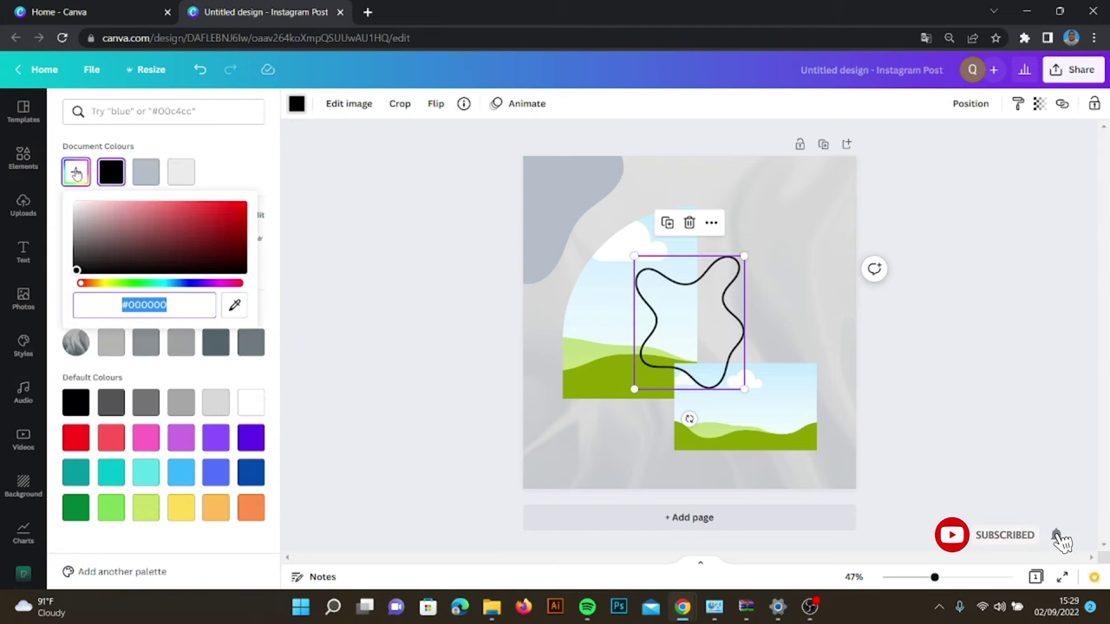
type("#879")
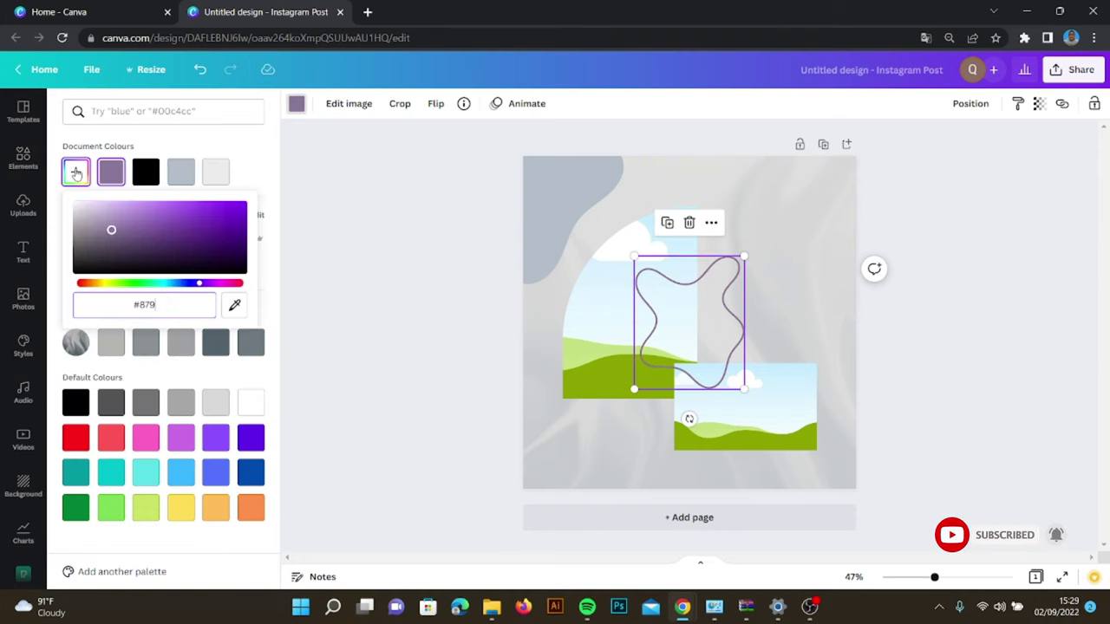
type("8AB")
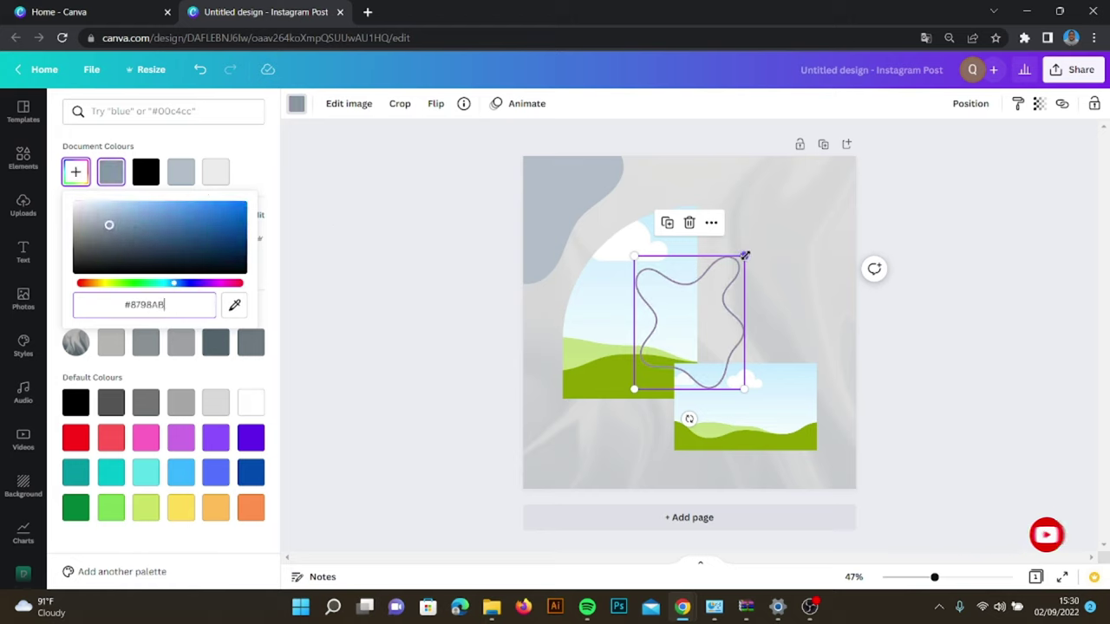
Rotate the outline blob and place it over the solid blob in the page's top-left corner.
left_click_drag(687, 419, 765, 298)
left_click_drag(703, 292, 607, 227)
double_click(763, 199)
key("Escape")
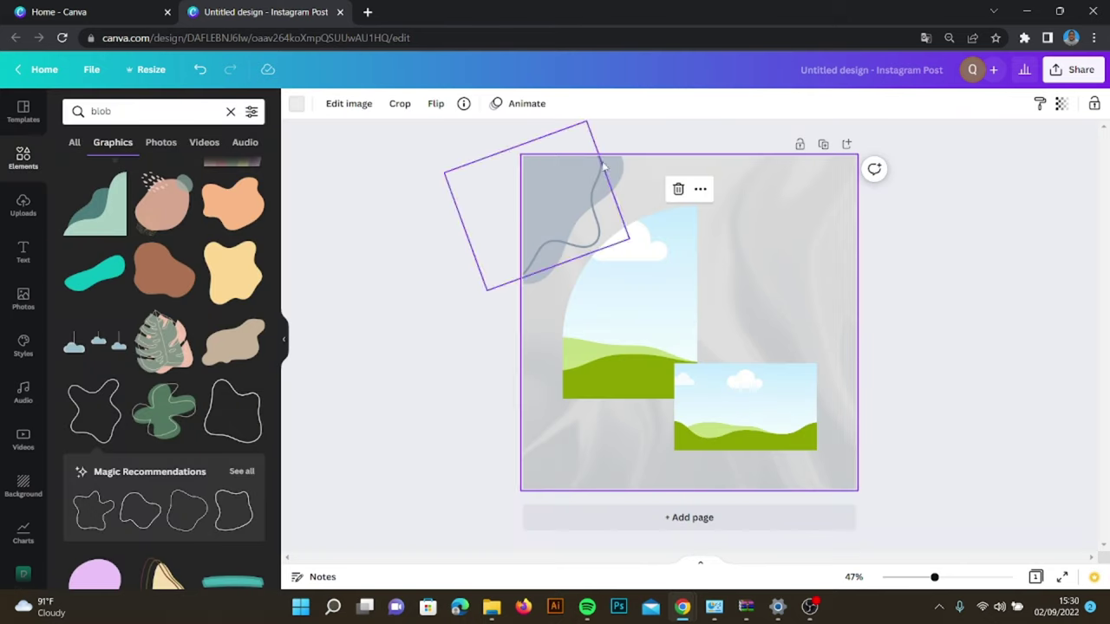
Duplicate the solid and outline blobs together, then rotate, shrink and place the copies in the page's bottom-right corner.
left_click(601, 169)
left_click(582, 185, "shift")
left_click_drag(583, 185, 785, 337, "alt")
left_click_drag(734, 481, 733, 227)
left_click_drag(849, 222, 815, 295)
left_click_drag(783, 384, 856, 484)
left_click(890, 436)
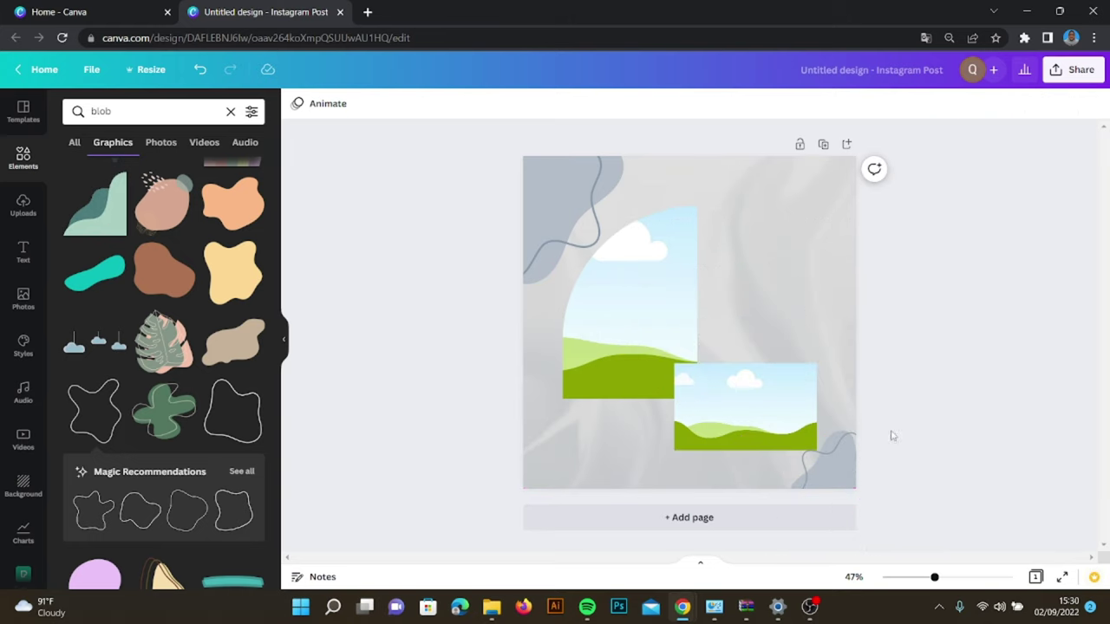
Shift the bottom-right blob pair slightly inward and send it behind the rectangular grid.
left_click(859, 452)
left_click(880, 338)
left_click_drag(871, 416, 833, 468)
left_click(982, 104)
left_click(953, 146)
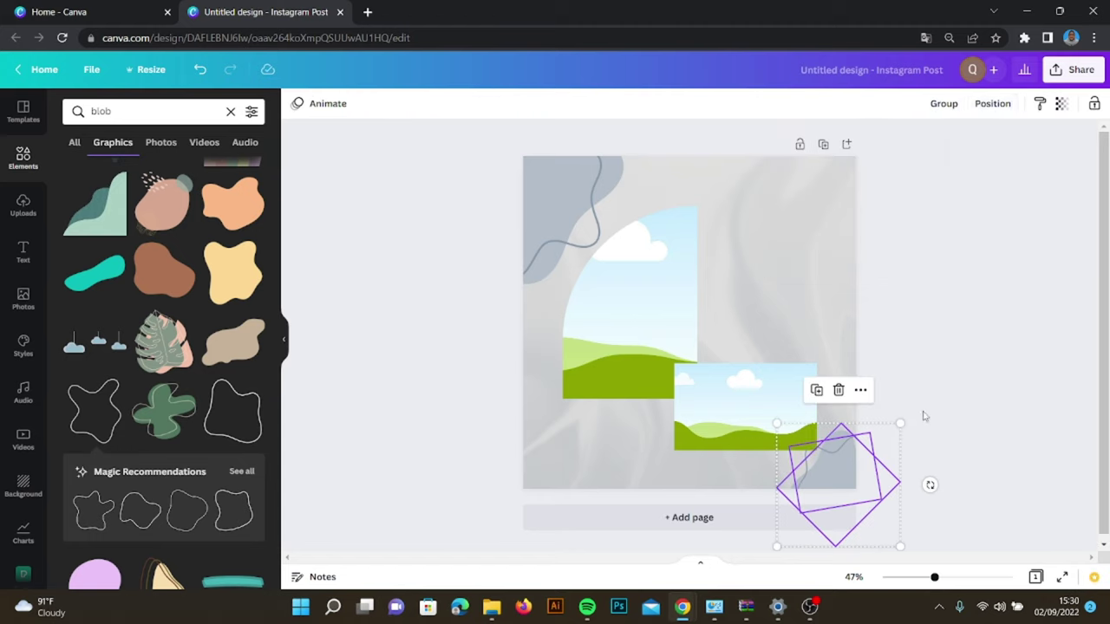
left_click(911, 401)
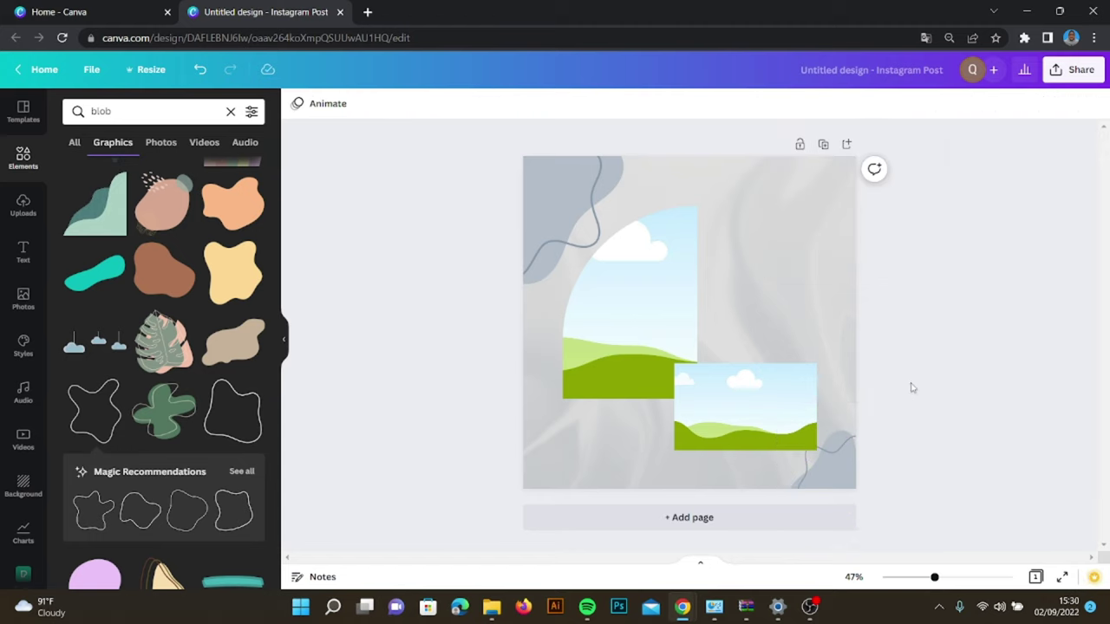
Search the photo library for "elegant jewellery".
left_click(23, 298)
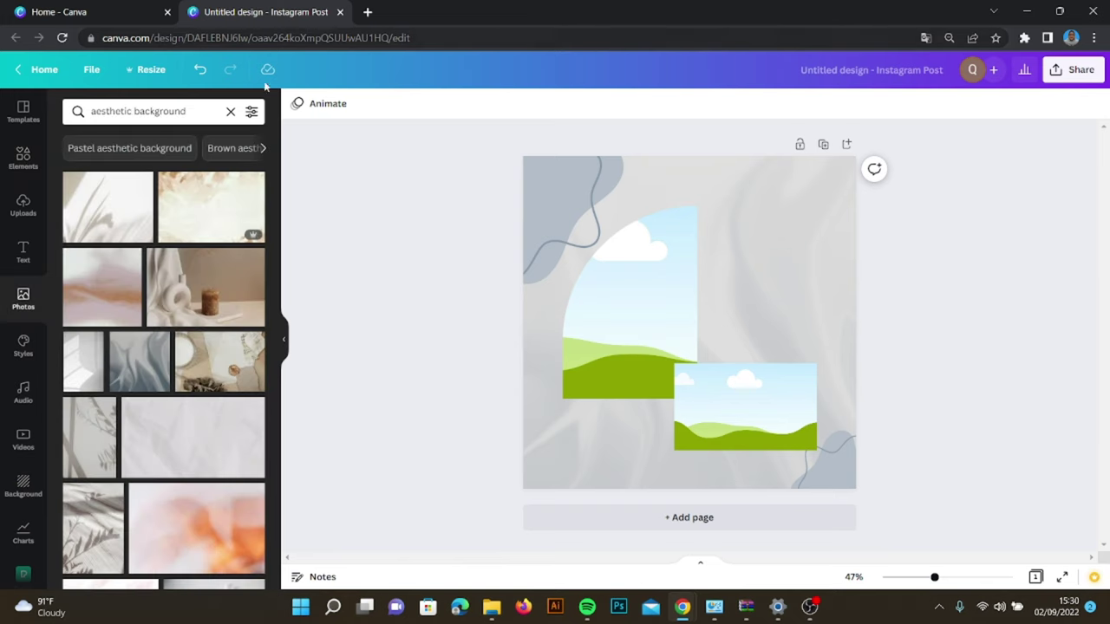
left_click(230, 111)
type("ele")
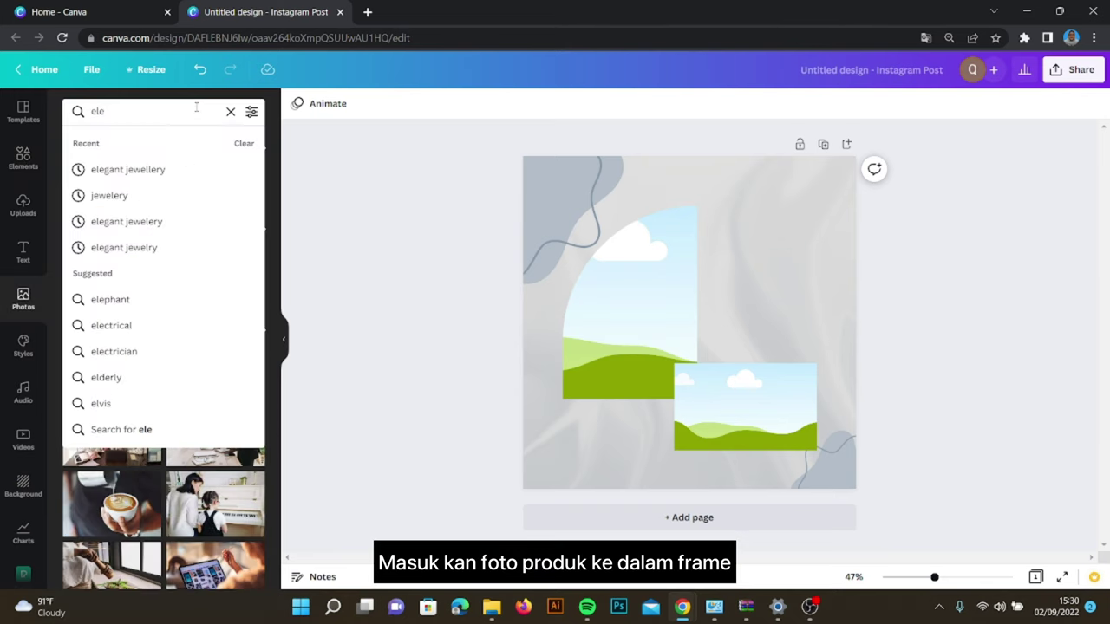
type("gant jewelle")
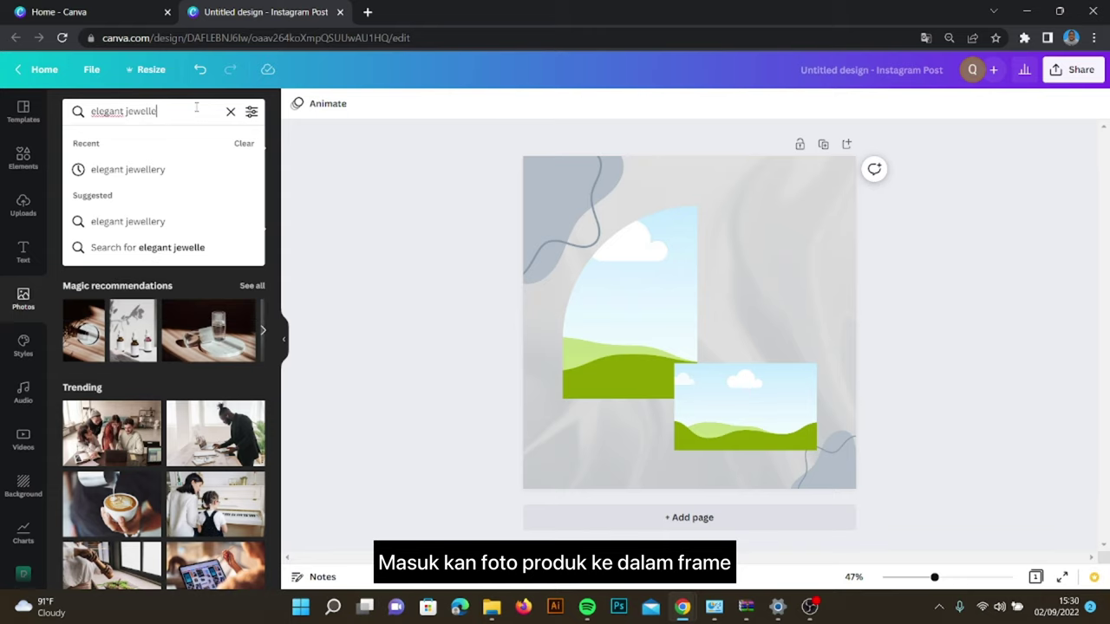
type("ry")
key("Return")
Fill the rectangular grid with the photo of a hand wearing a gold bracelet and the arch frame with the ring photo.
scroll(148, 329, "down", 15)
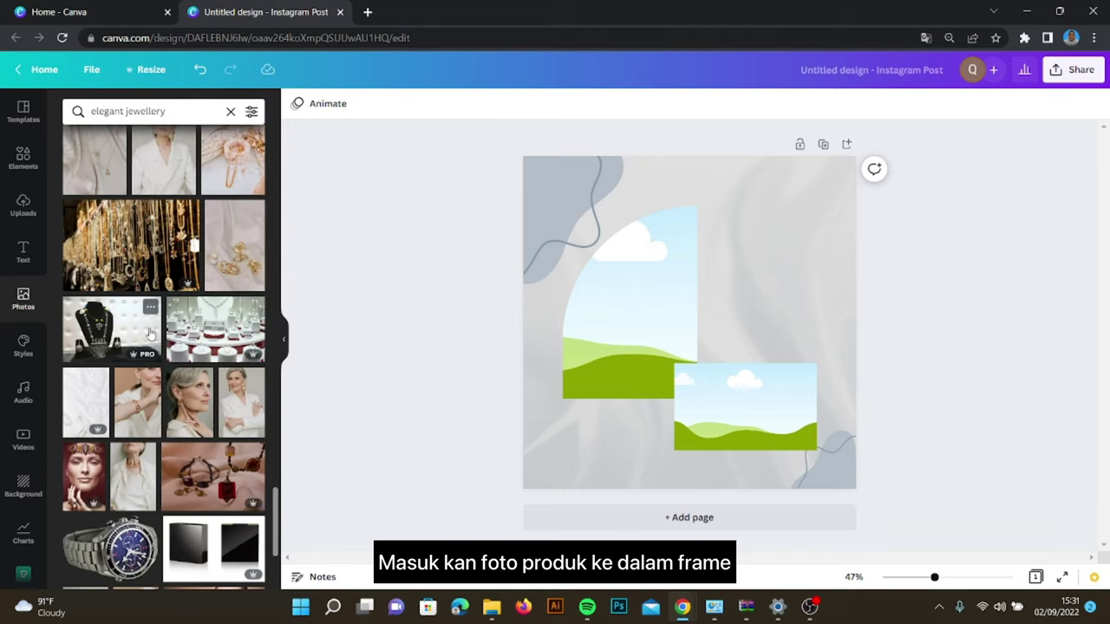
scroll(150, 334, "down", 15)
left_click_drag(138, 428, 751, 407)
double_click(751, 407)
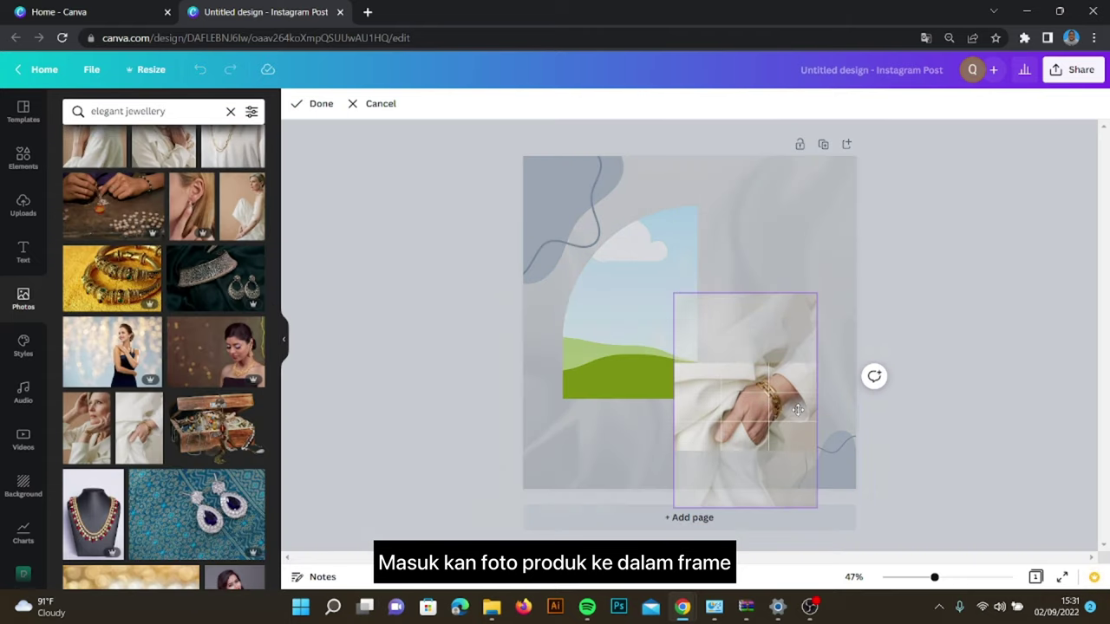
left_click(890, 399)
scroll(156, 347, "down", 5)
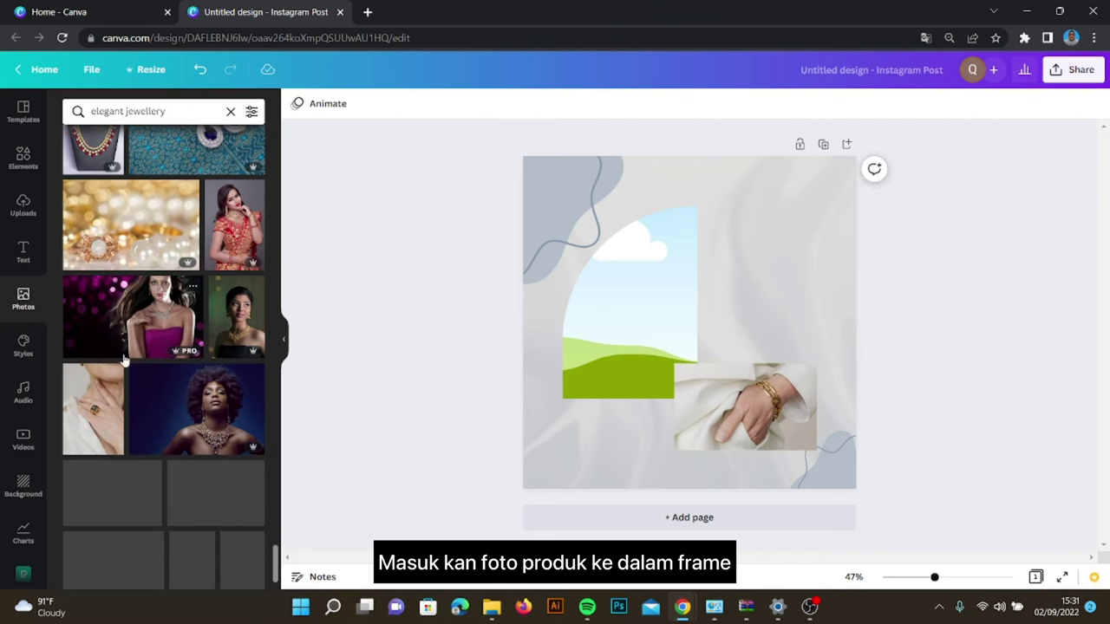
left_click_drag(95, 407, 667, 258)
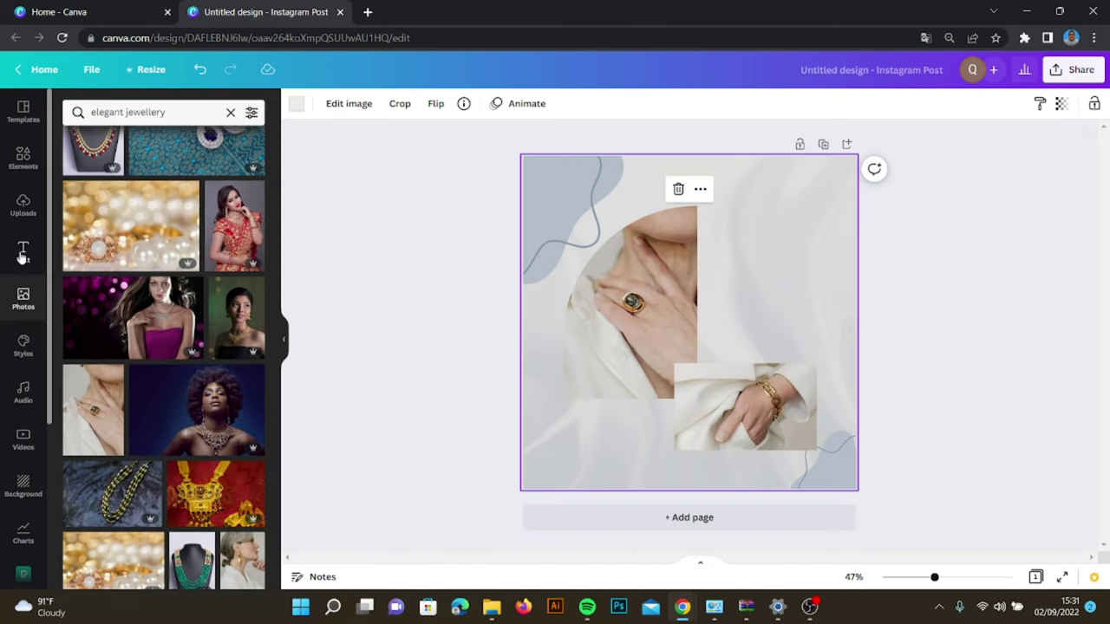
Add the subheading "New collection", move it above and to the right of the page centre, and make it uppercase.
left_click(24, 251)
left_click(176, 252)
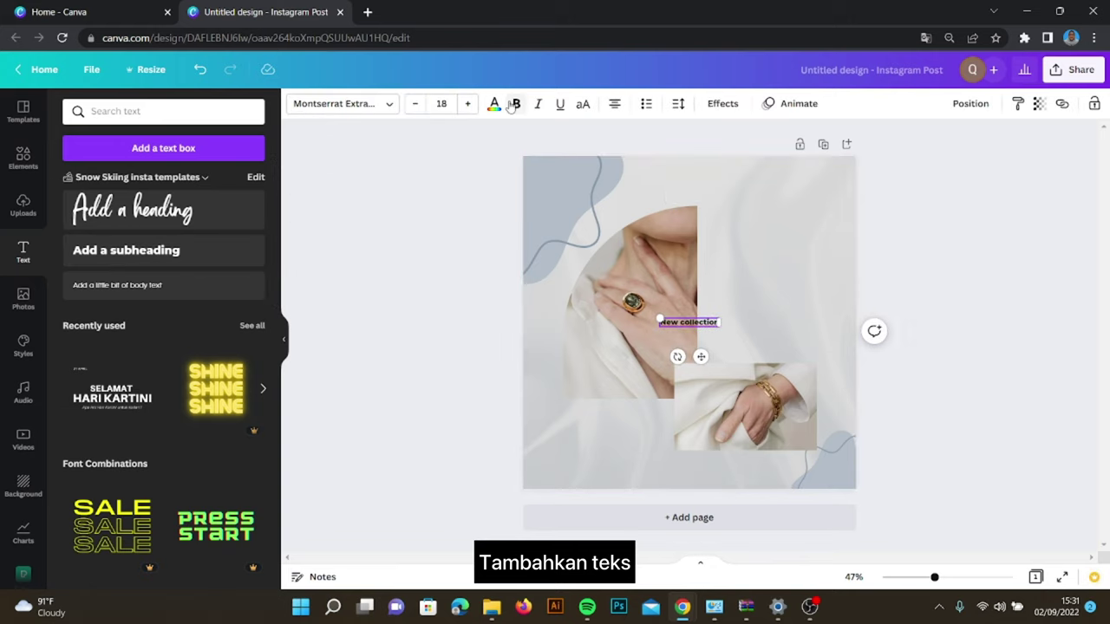
left_click(716, 331)
left_click_drag(705, 323, 724, 262)
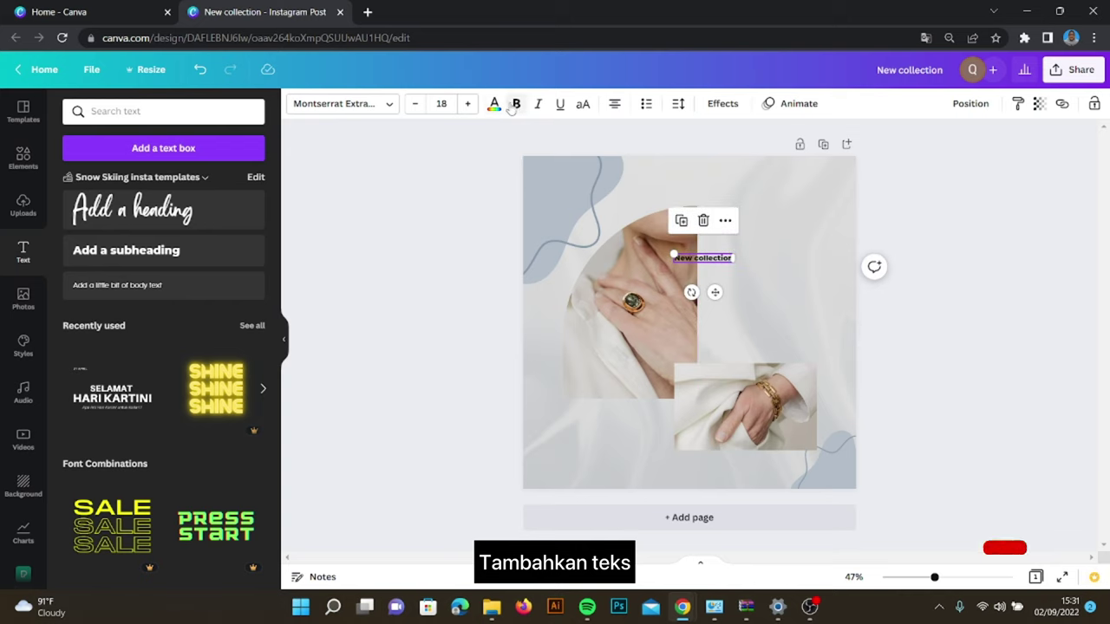
left_click(582, 105)
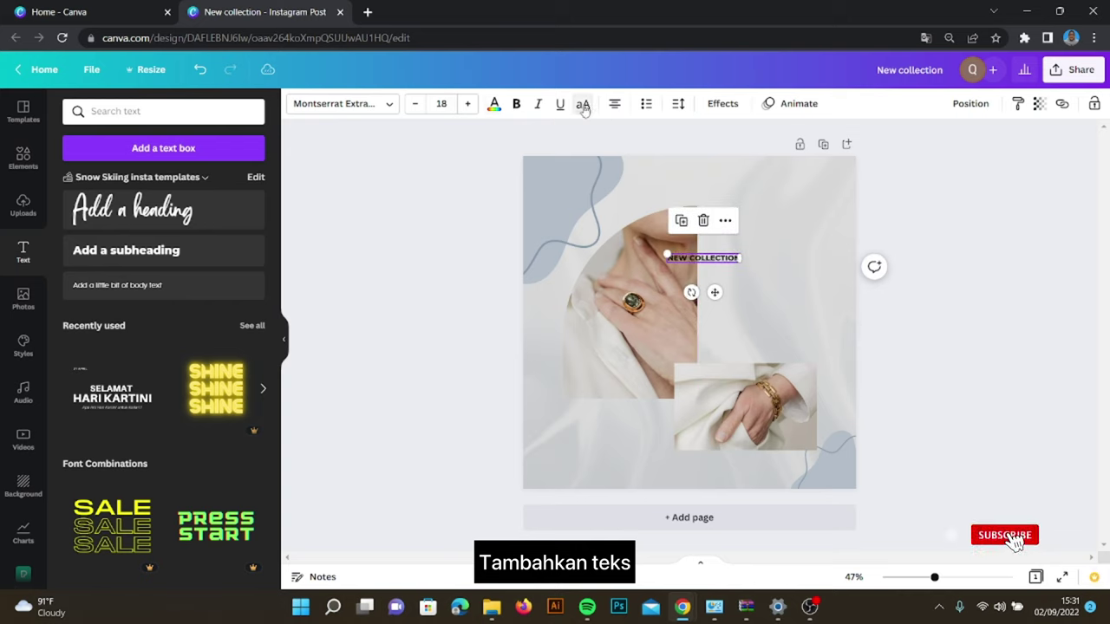
Set the "NEW COLLECTION" text to Cormorant Garamond Bol at size 36.8 and shift it right over the arch photo's edge.
left_click(343, 103)
left_click(252, 106)
type("cormorang")
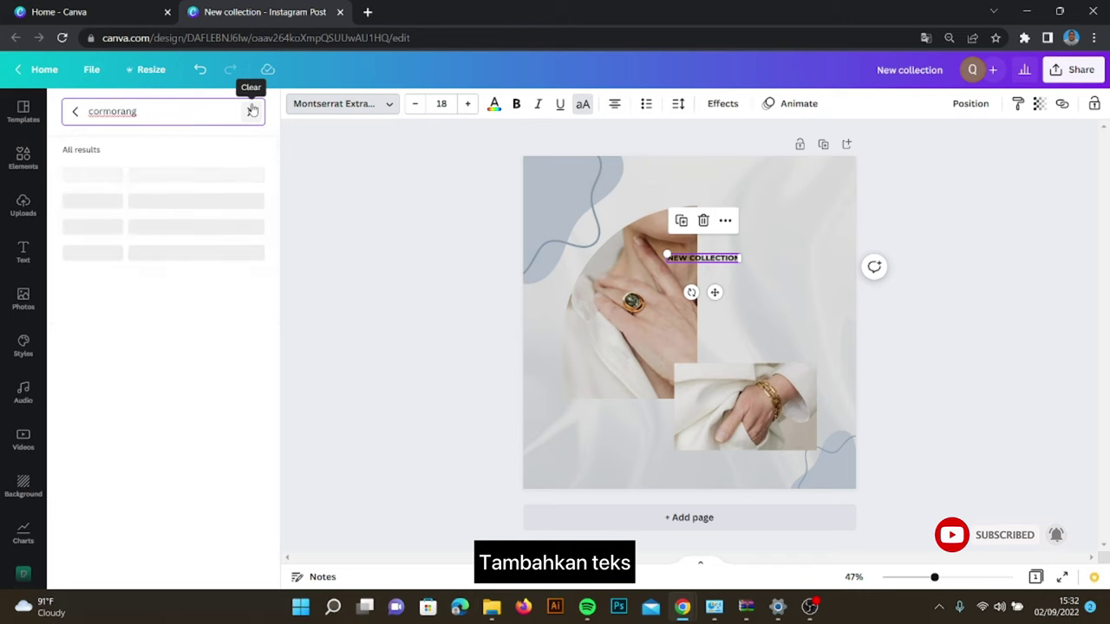
key("BackSpace")
type("t garamond bol")
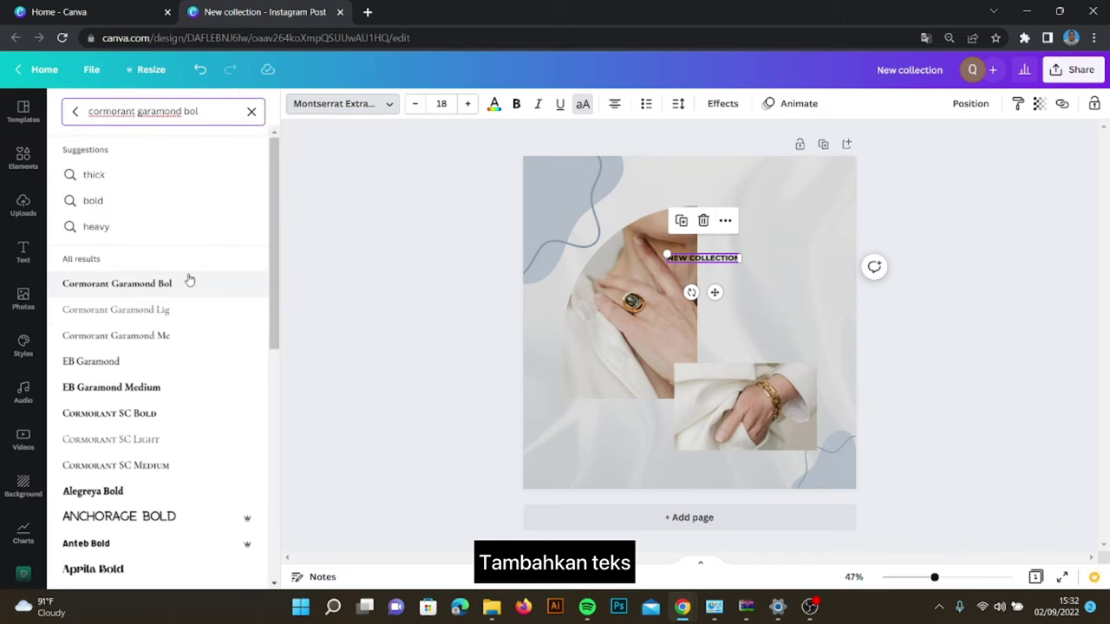
left_click(441, 103)
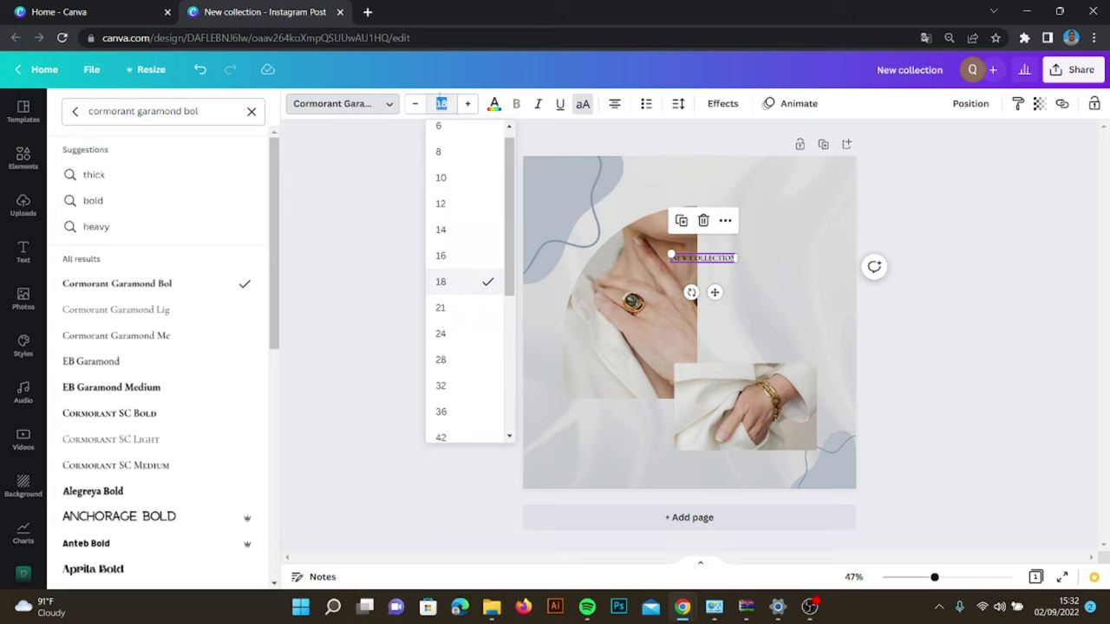
type("36.8")
key("Return")
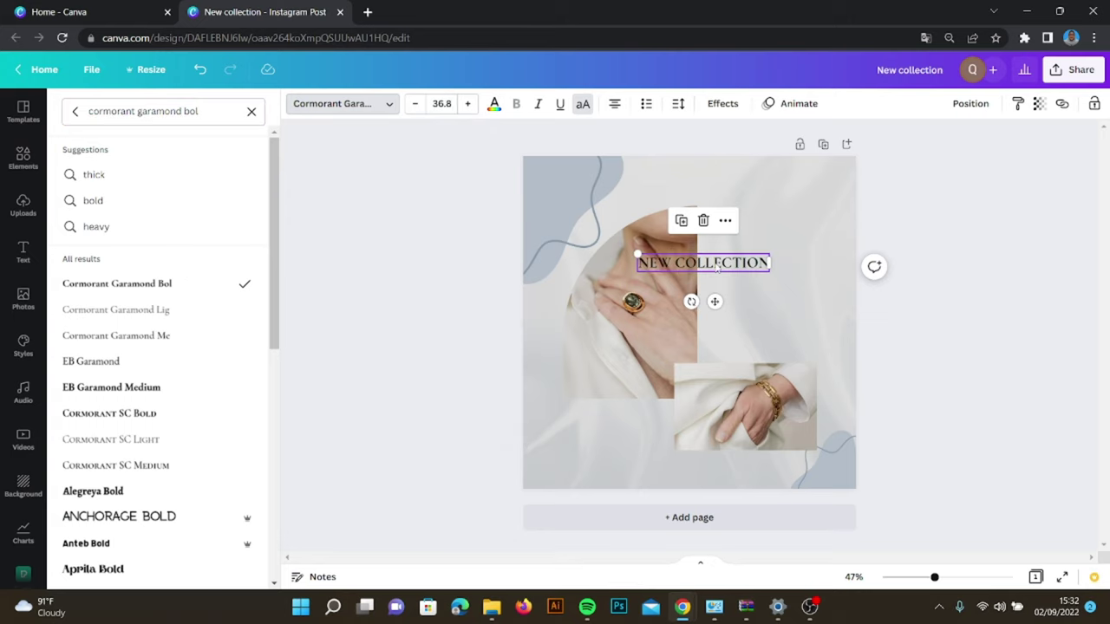
left_click_drag(716, 268, 751, 262)
Add a heading below "NEW COLLECTION" reading "elegant jewelry", split over two lines.
key("t")
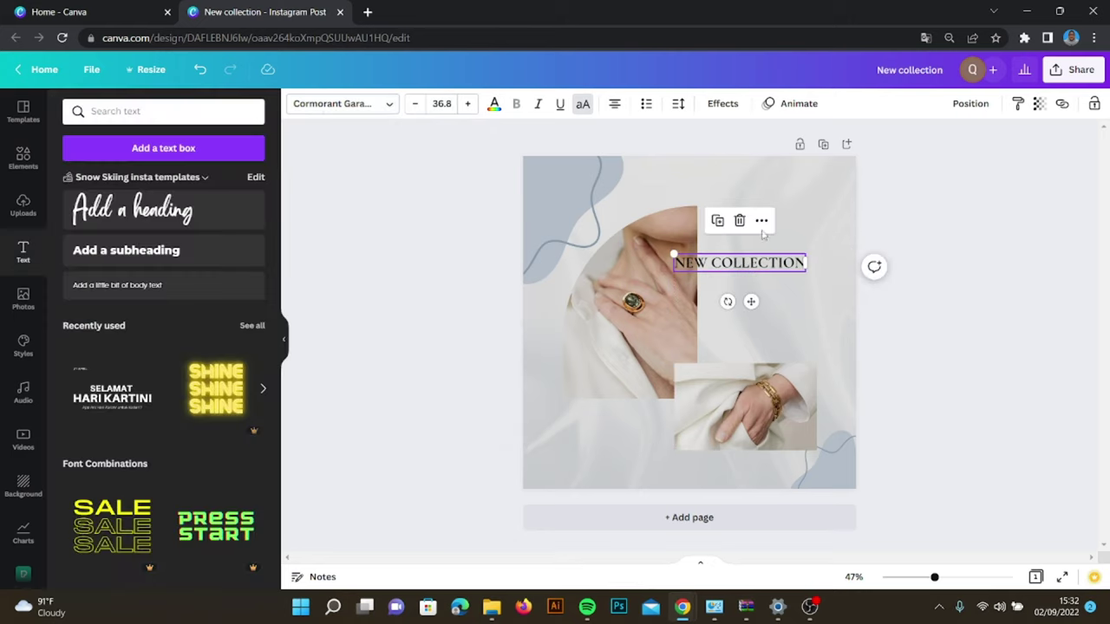
left_click_drag(751, 316, 752, 331)
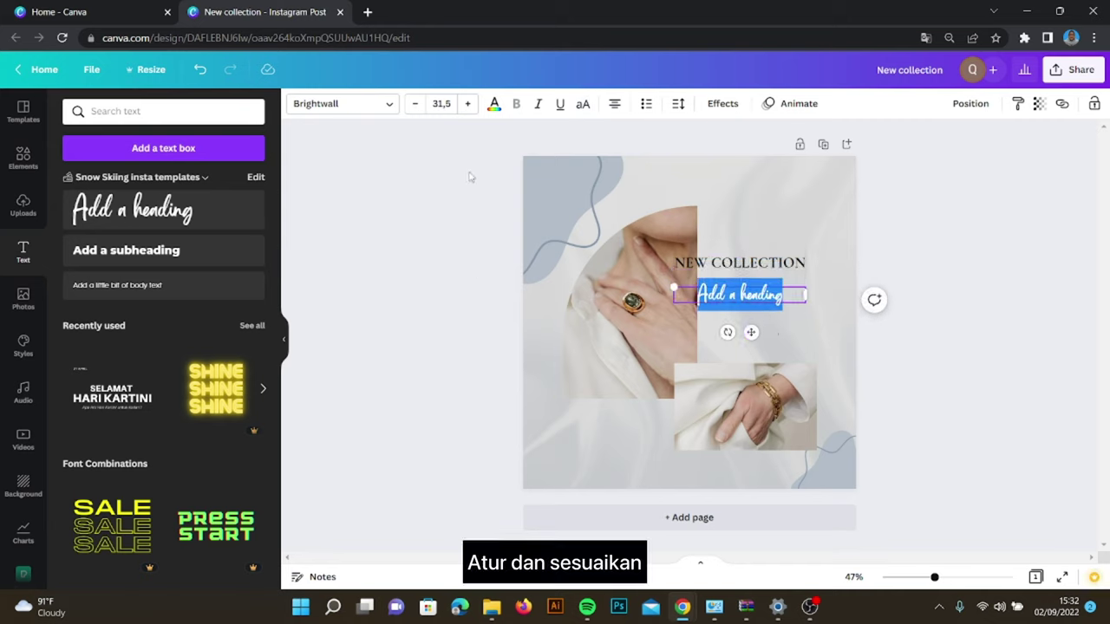
type("elegantjewelry")
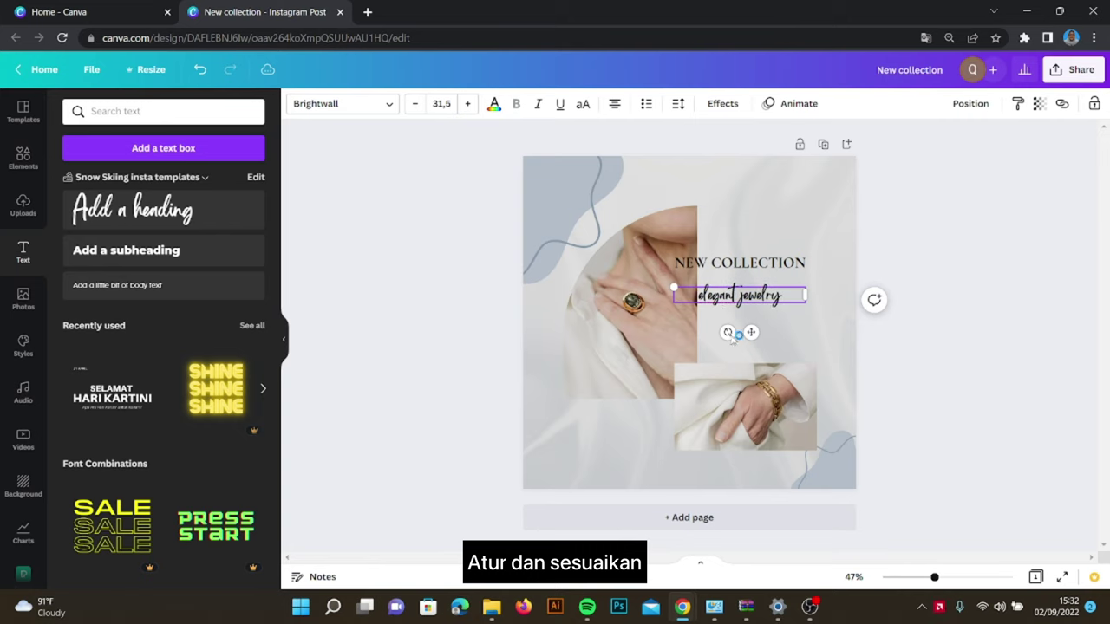
key("Return")
left_click(792, 239)
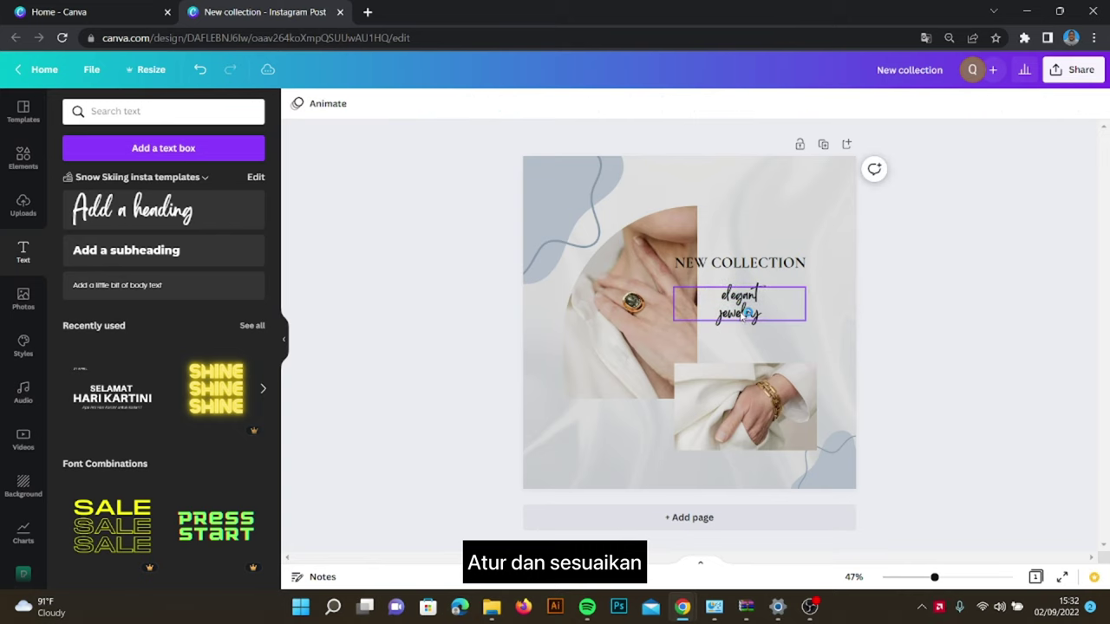
Set the "elegant jewelry" heading to the TAN Aegean font at size 52.1.
left_click(742, 303)
left_click(364, 108)
left_click(252, 111)
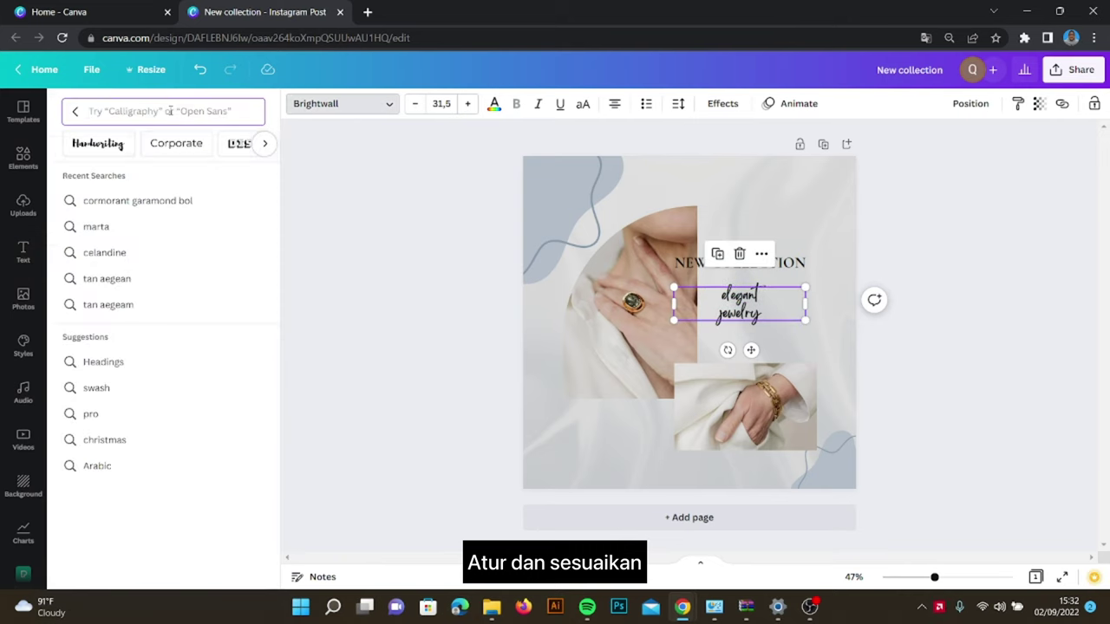
type("tan aegean")
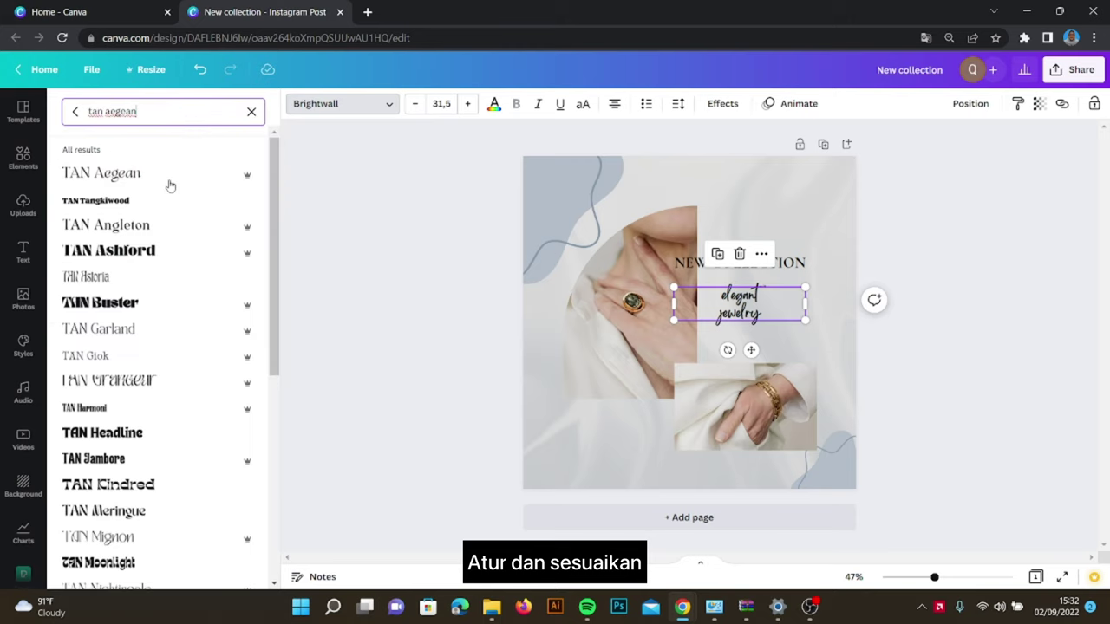
left_click(441, 104)
type("52.1")
key("Return")
Make the "elegant jewelry" heading uppercase and widen its text box.
left_click(733, 295)
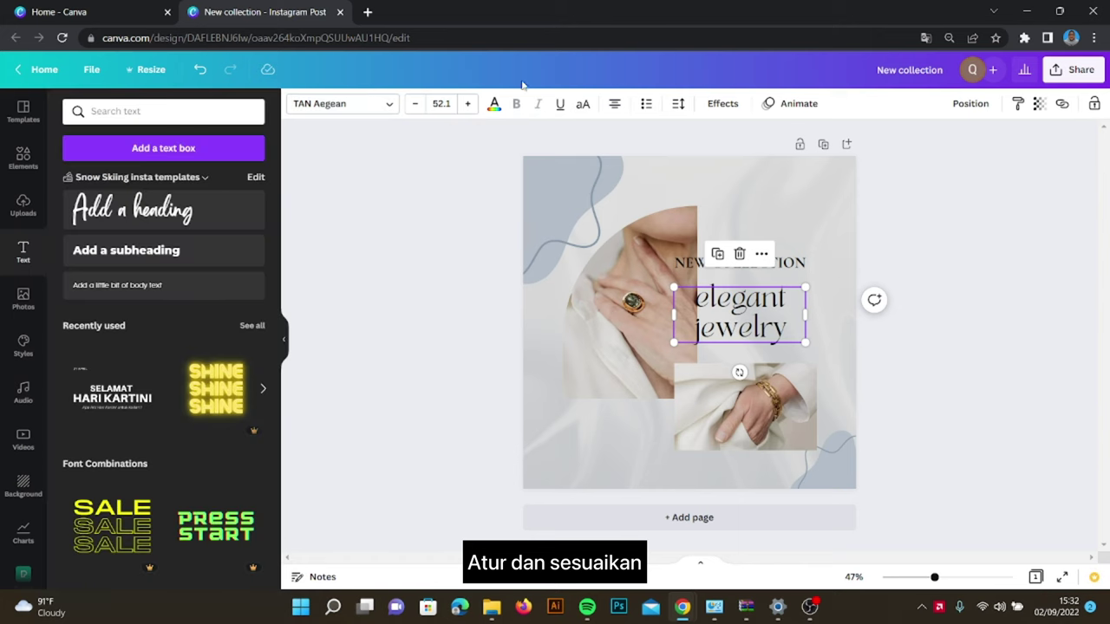
left_click(583, 104)
left_click_drag(806, 342, 831, 338)
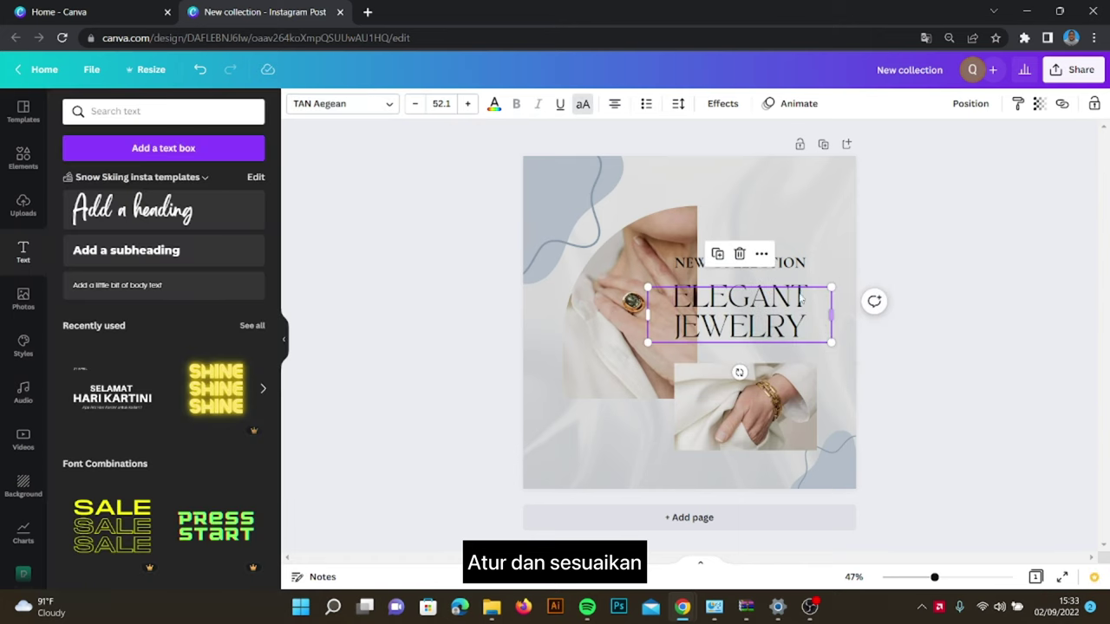
Set the "ELEGANT JEWELRY" heading's letter spacing to 182 and line spacing to 1.2.
left_click(685, 105)
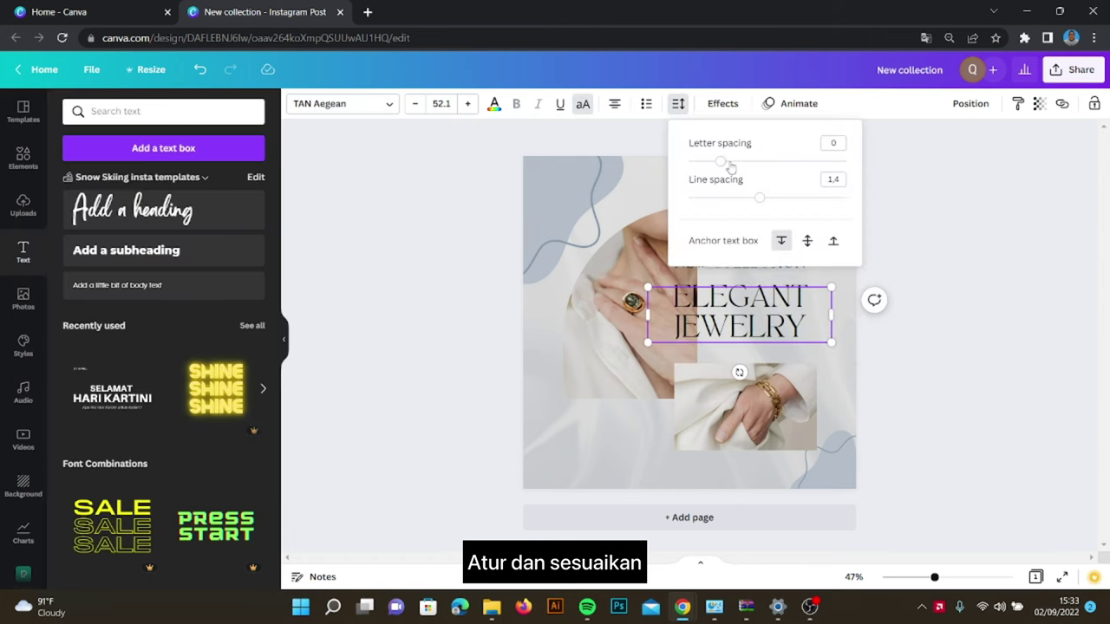
left_click_drag(725, 167, 750, 161)
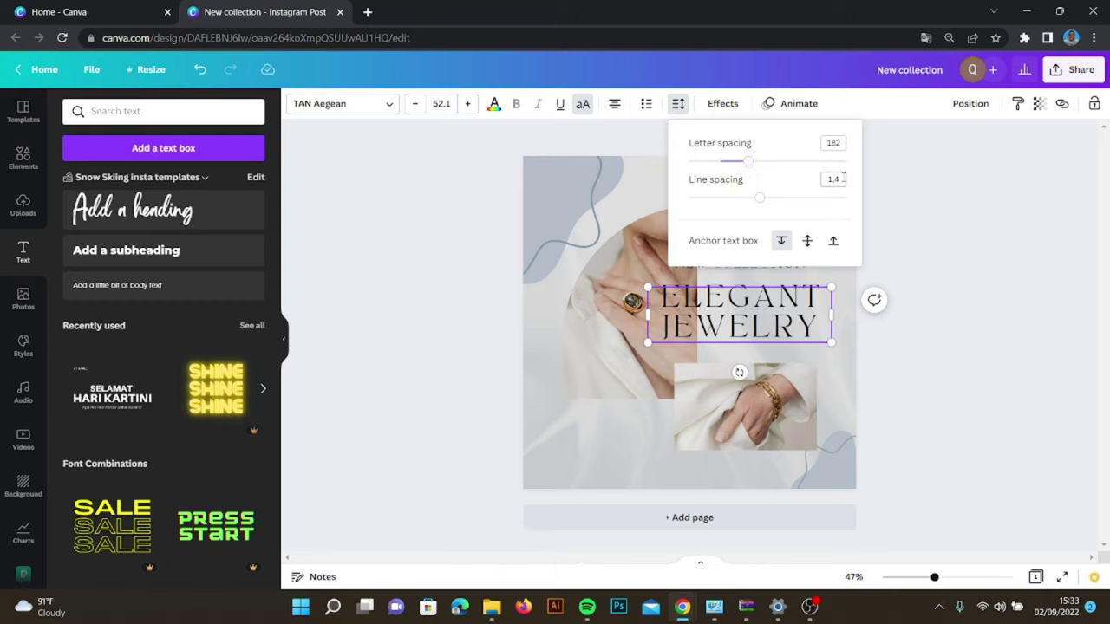
left_click(843, 178)
type("1.2")
key("Return")
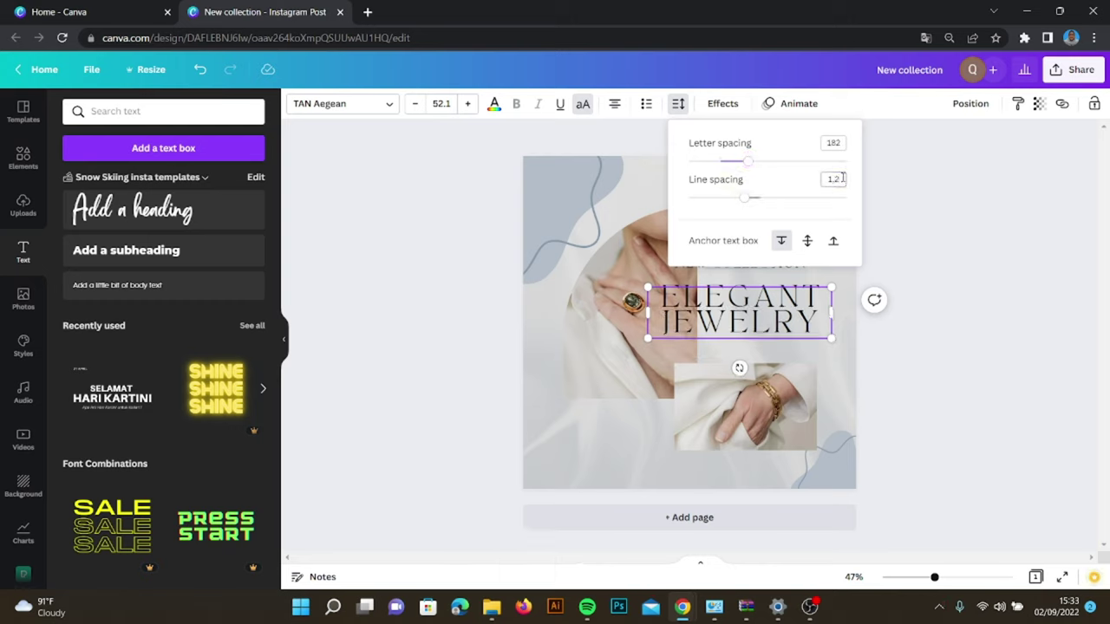
left_click(956, 217)
Left-align the text of "NEW COLLECTION" and "ELEGANT JEWELRY" and line up both boxes along their left edges.
left_click(790, 263)
left_click(777, 300, "shift")
left_click(614, 104)
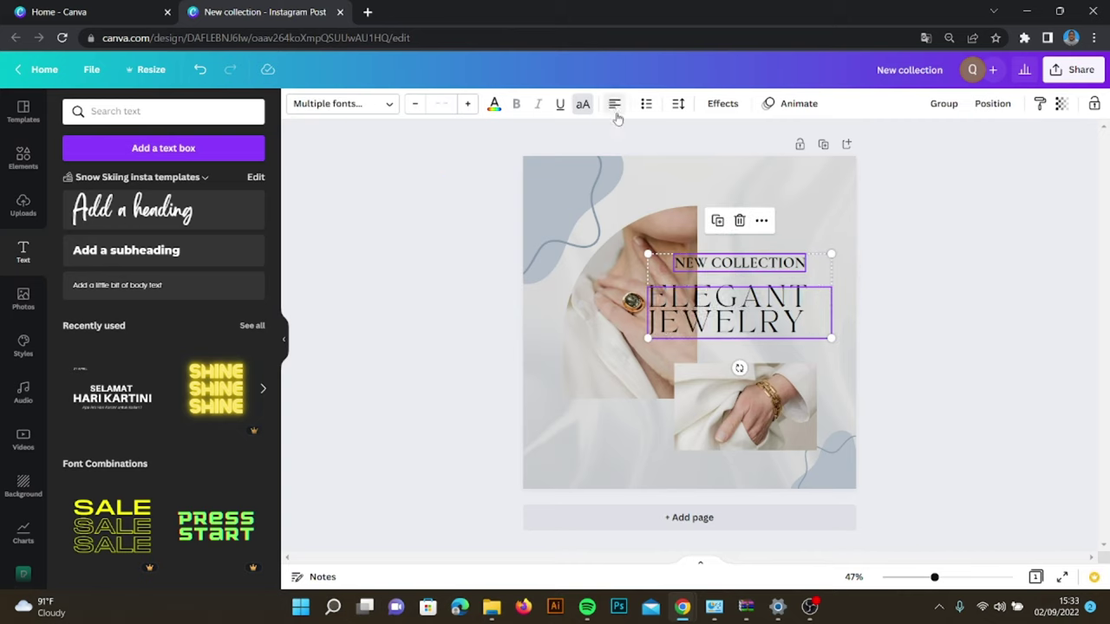
left_click(992, 103)
left_click(919, 194)
left_click(925, 328)
Move the "ELEGANT JEWELRY" heading closer beneath "NEW COLLECTION" and shift both texts slightly right across the arch photo's edge.
left_click(759, 315)
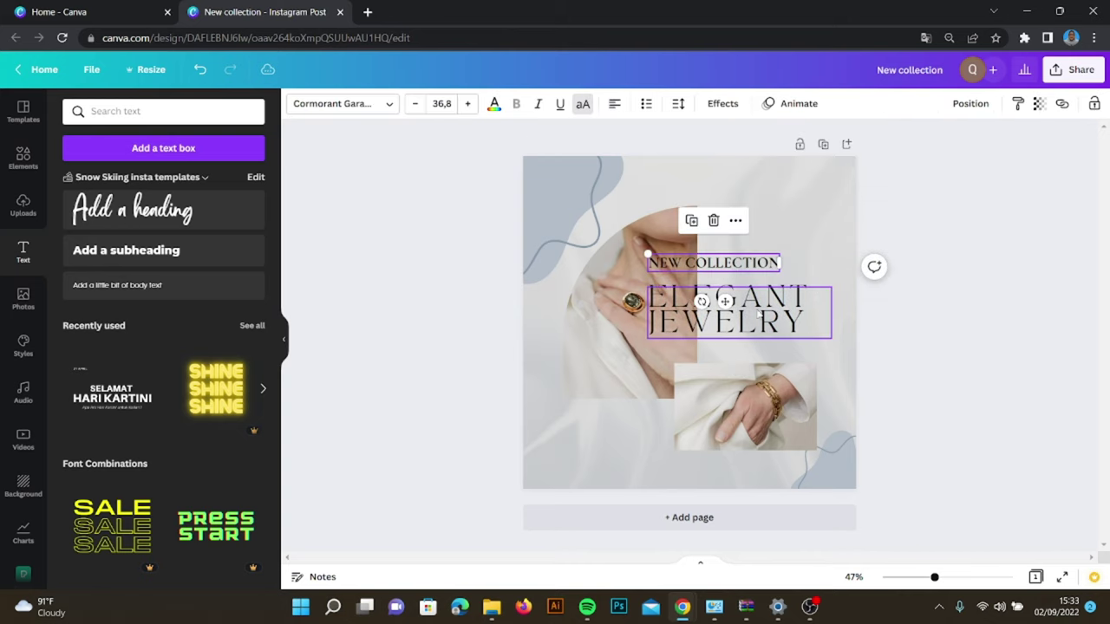
left_click_drag(771, 316, 808, 257)
left_click(737, 261, "shift")
left_click(887, 260)
left_click(763, 262)
left_click(925, 313)
Add a subheading below the arch photo reading "get special price only on website", with a line break after "special".
left_click_drag(125, 250, 617, 443)
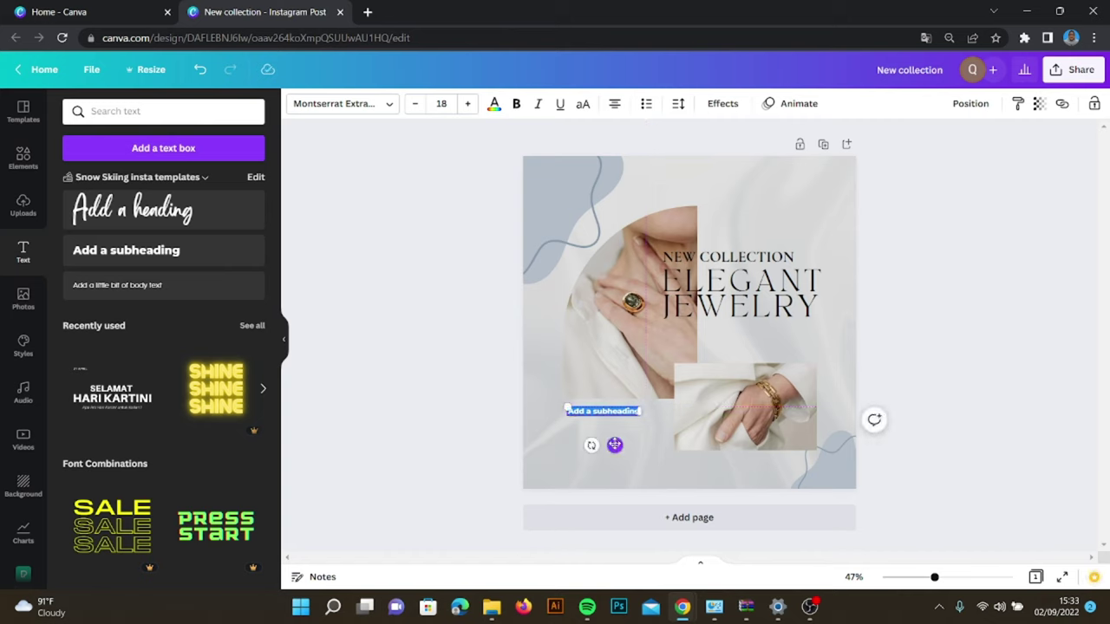
type("l ")
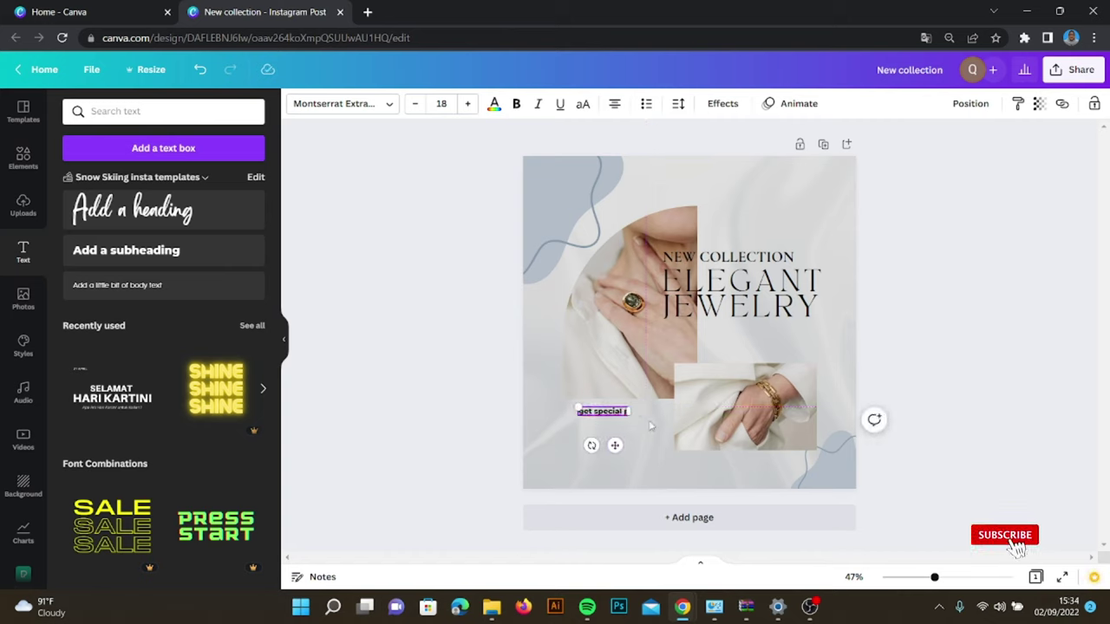
type("price only")
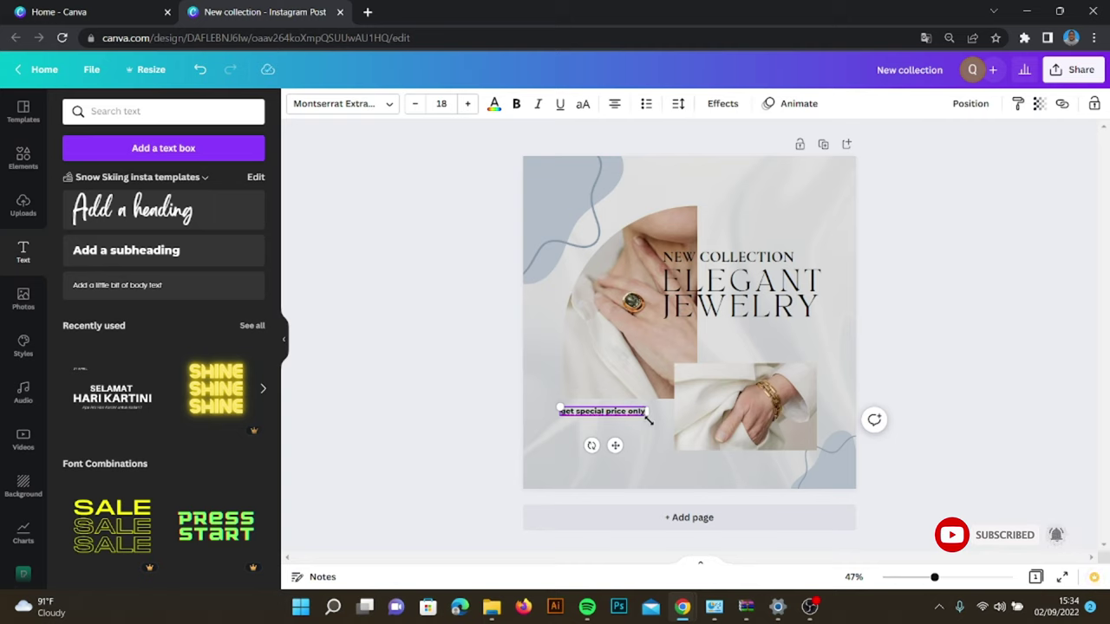
type(" on website")
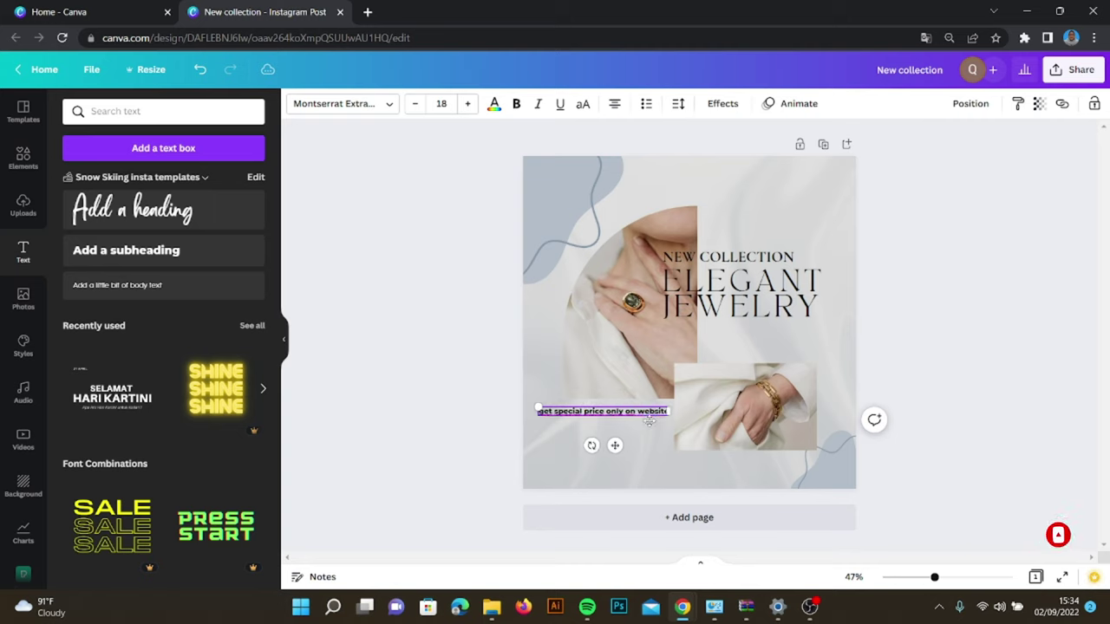
left_click_drag(684, 412, 657, 411)
key("Return")
left_click(595, 420)
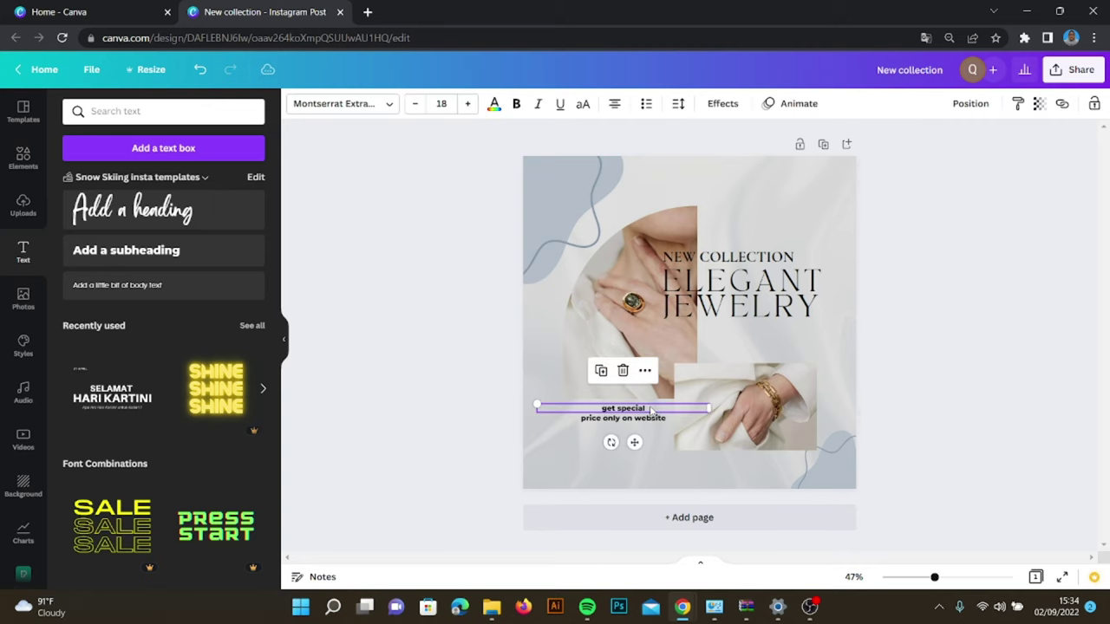
Set the "get special price only on website" text to Cormorant Garamond Bol at size 25.
left_click(343, 103)
type("co")
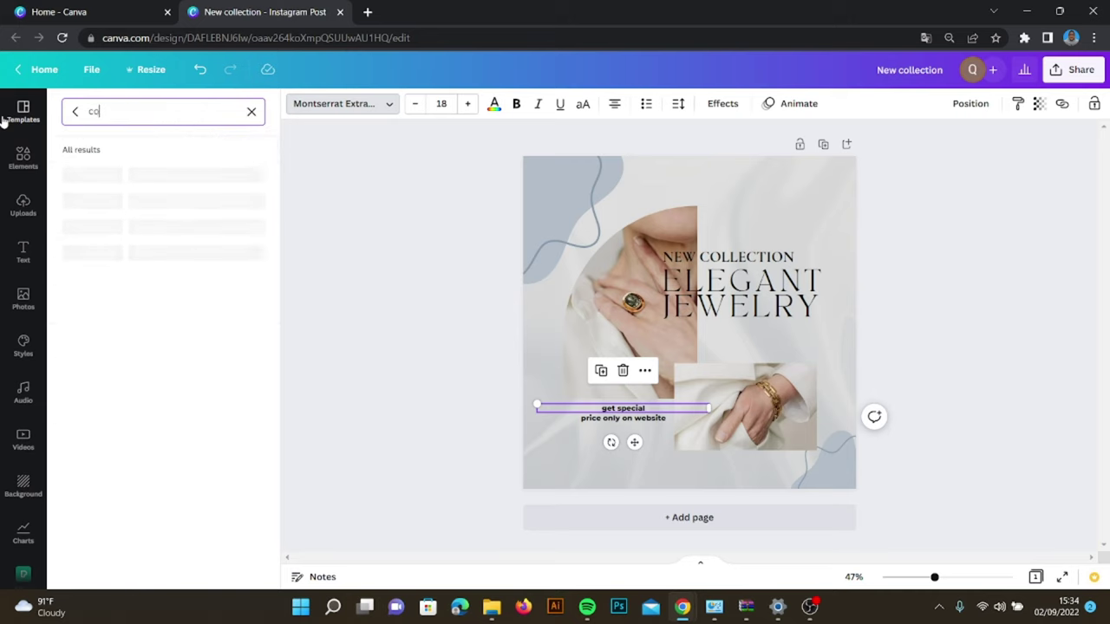
type("rmorant garamond bol")
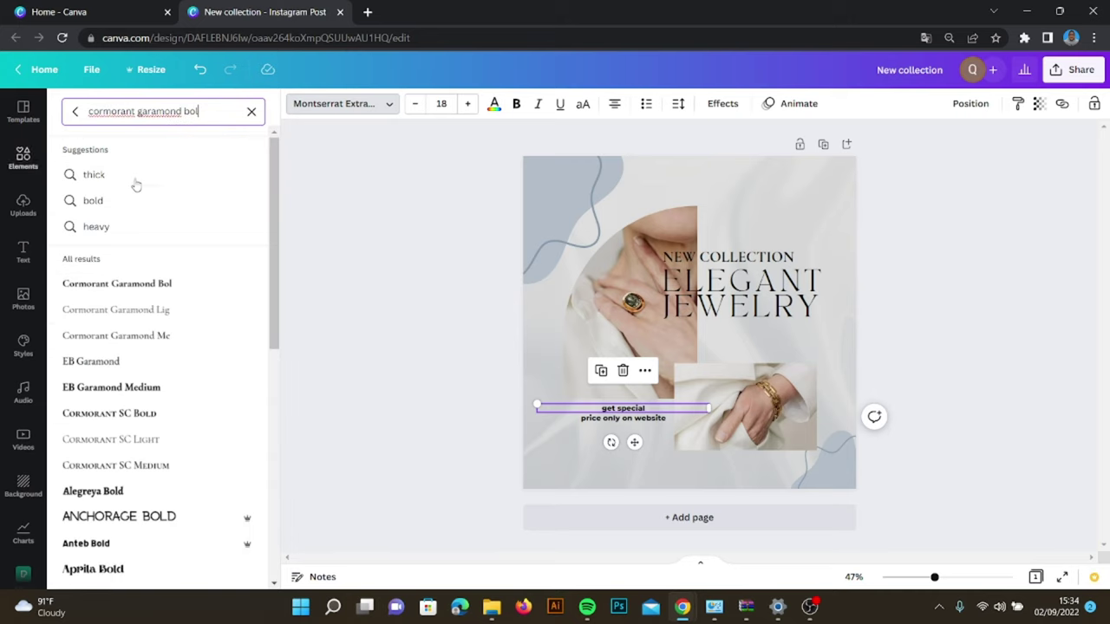
left_click(130, 293)
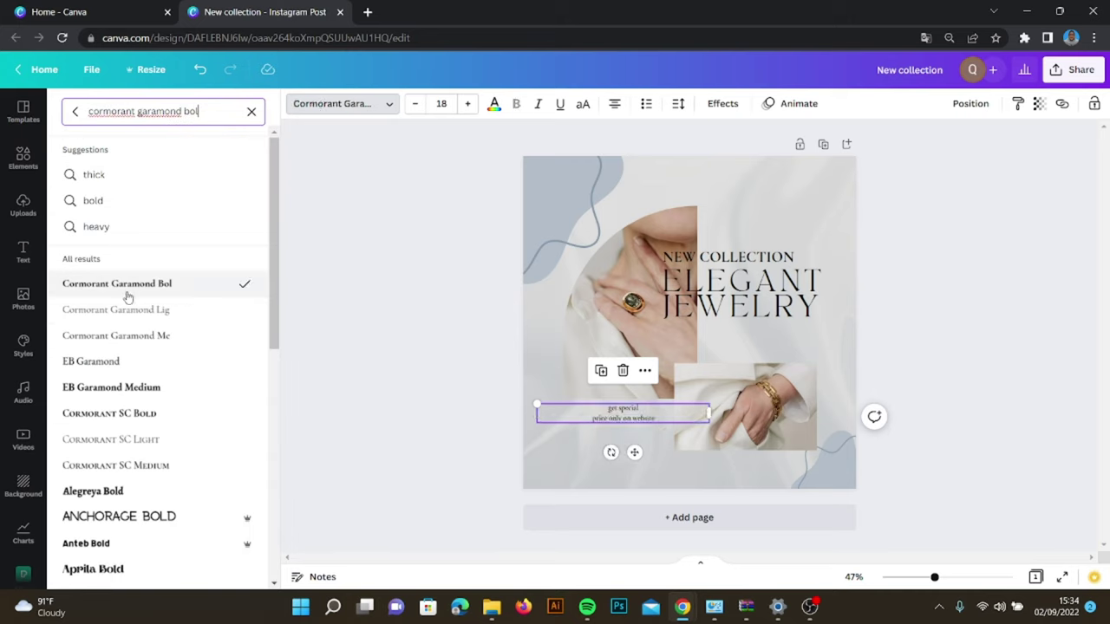
left_click(442, 103)
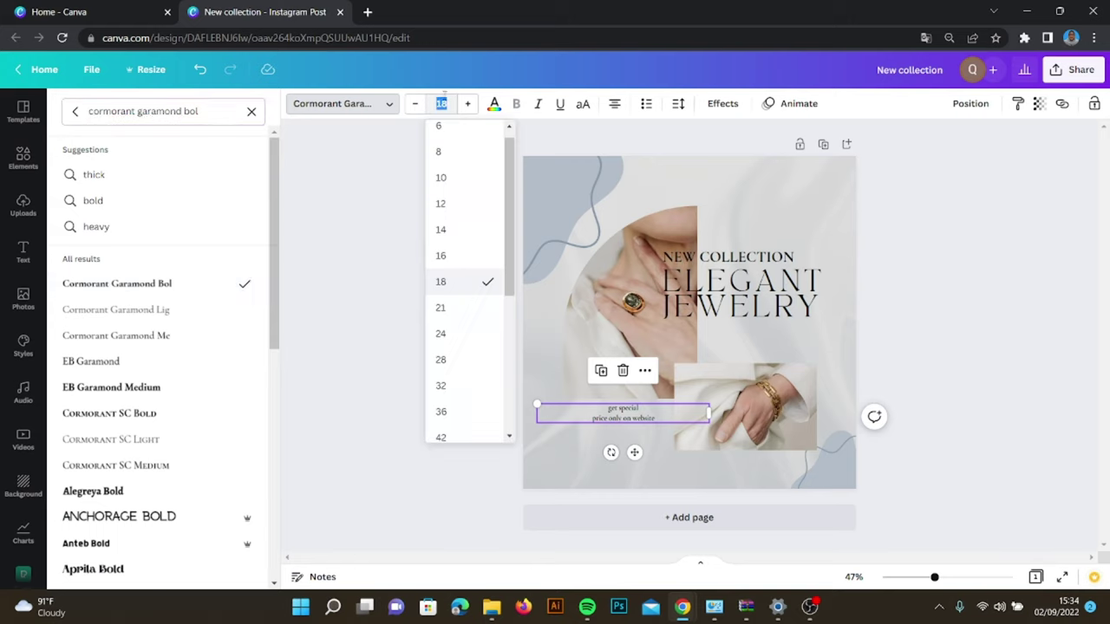
type("25")
key("Return")
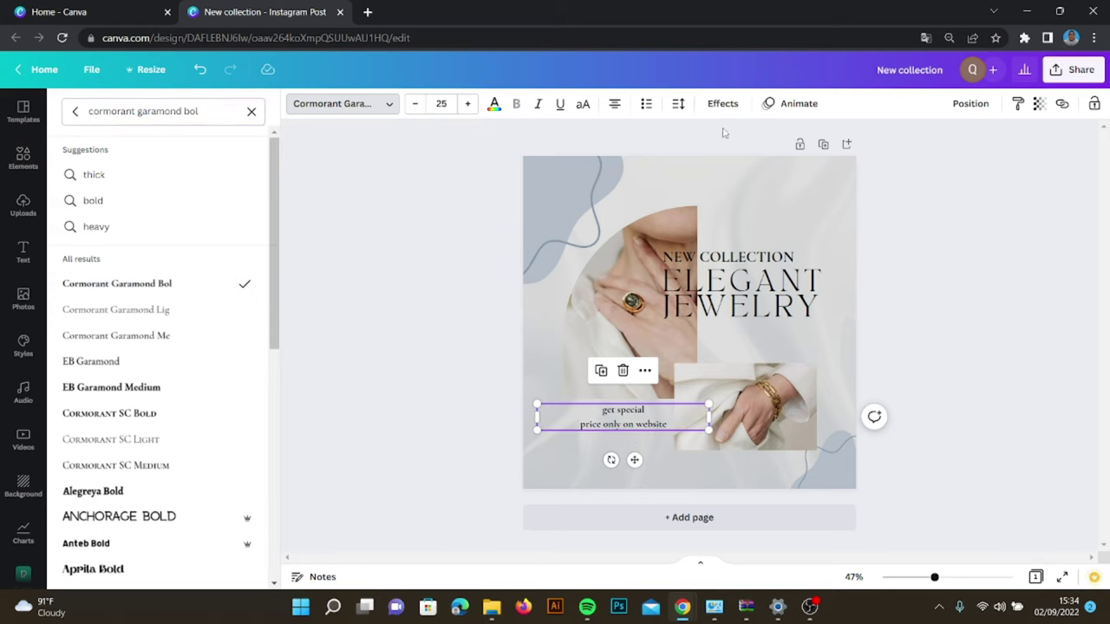
Set the special price text's letter spacing to 37, tighten its line spacing, and left-align it under the arch photo's left edge.
left_click(680, 104)
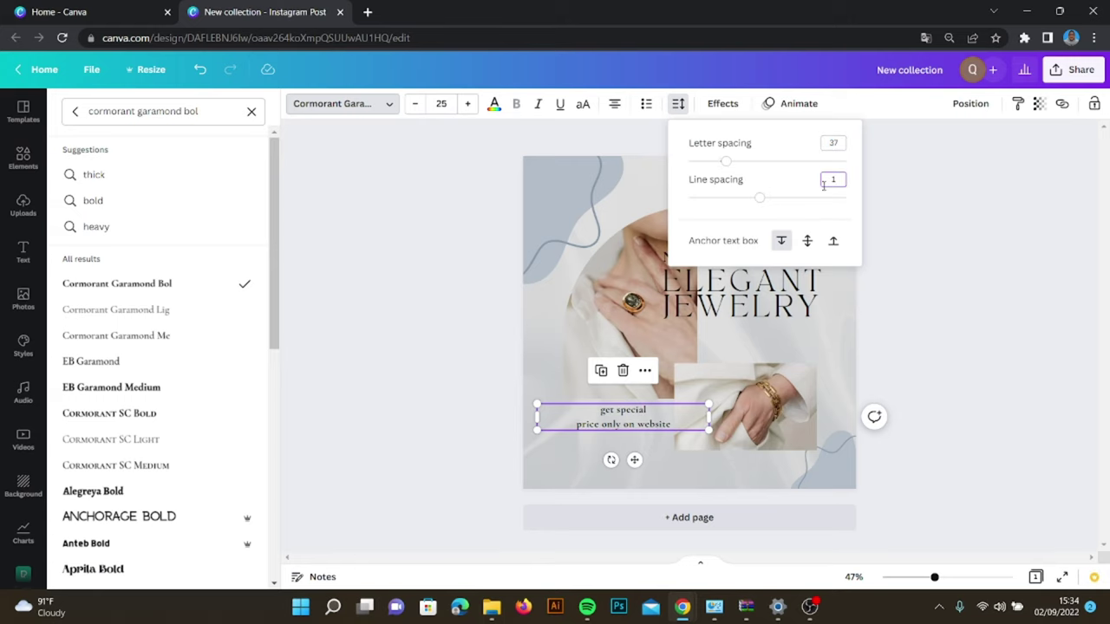
key("Return")
left_click(618, 103)
left_click_drag(605, 419, 634, 425)
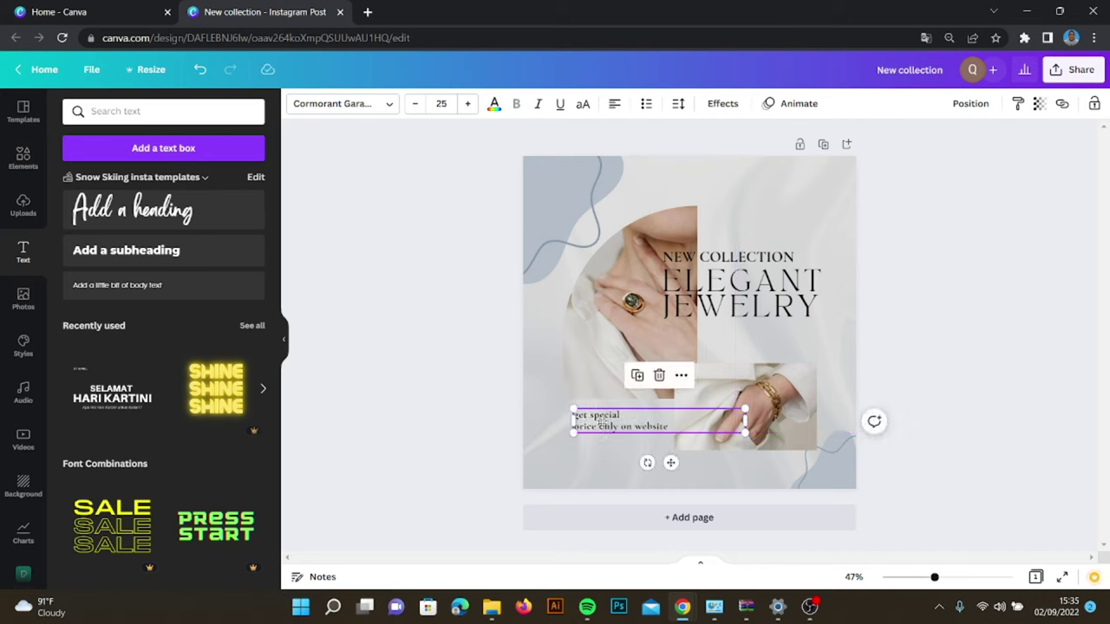
left_click(459, 342)
left_click(161, 250)
left_click_drag(700, 356, 611, 481)
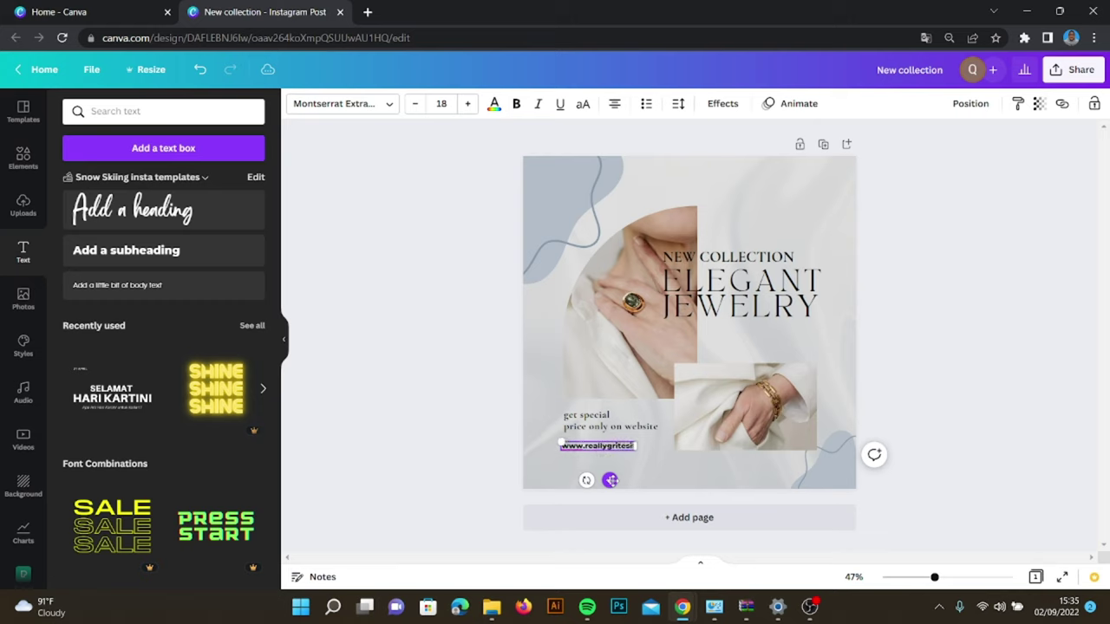
left_click(834, 503)
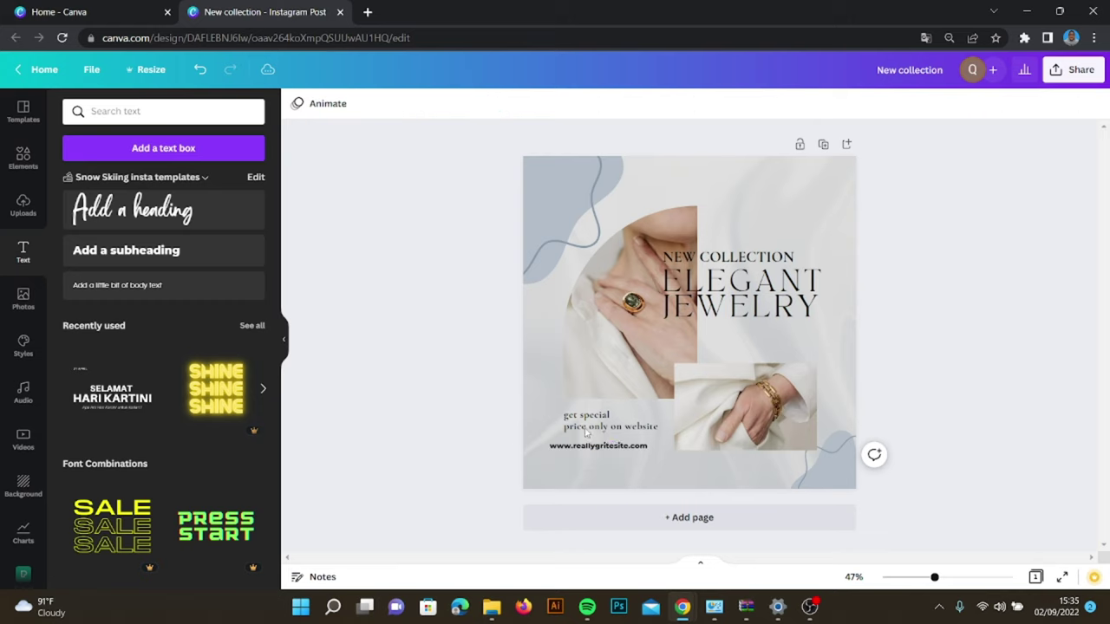
Set the website address text to Cormorant Garamond Bol at size 19.7.
left_click(603, 450)
left_click(382, 113)
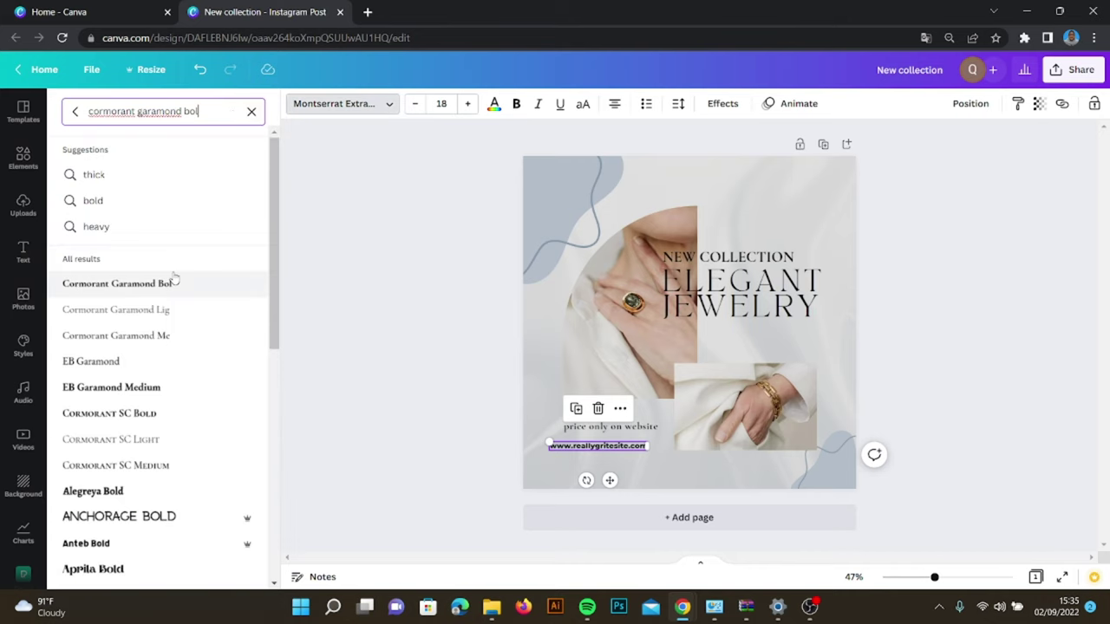
left_click(173, 284)
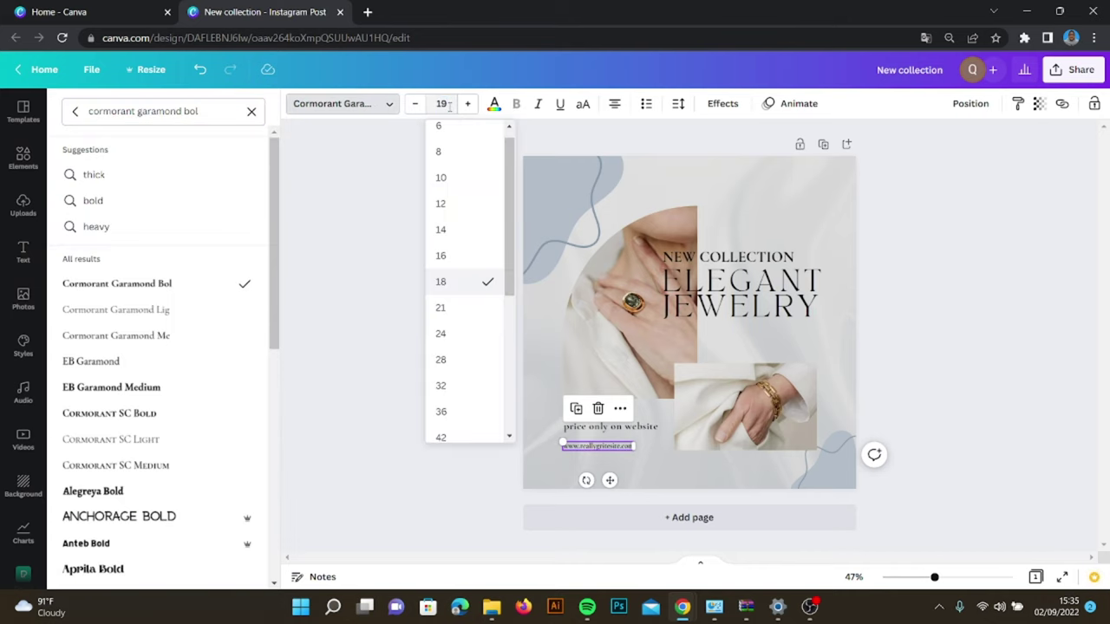
type("7")
key("Return")
Widen the website address's letter spacing, left-align it, and line it up beneath the special price text.
left_click(679, 105)
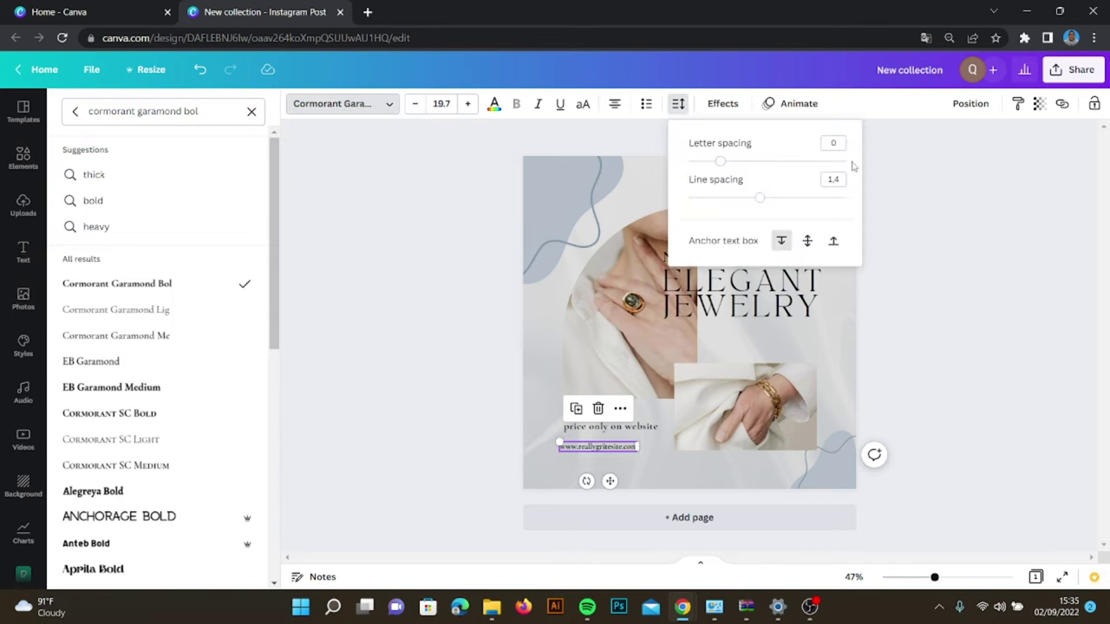
left_click_drag(648, 447, 665, 447)
double_click(619, 108)
left_click_drag(578, 445, 609, 442)
left_click(502, 449)
Nudge the special price text slightly down, closer to the website address.
left_click(612, 425)
key("Down")
key("Down")
key("Down")
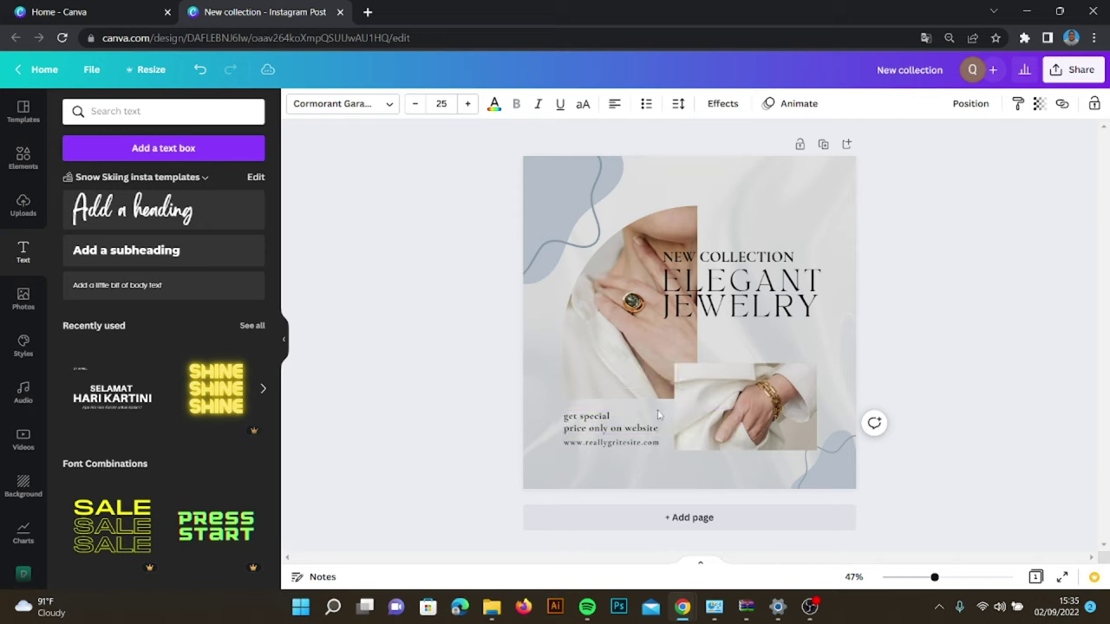
Shift the two headings slightly right, and recolour the headings, special price text and website address dark grey (#333333).
left_click_drag(848, 248, 784, 280)
left_click_drag(529, 431, 575, 445)
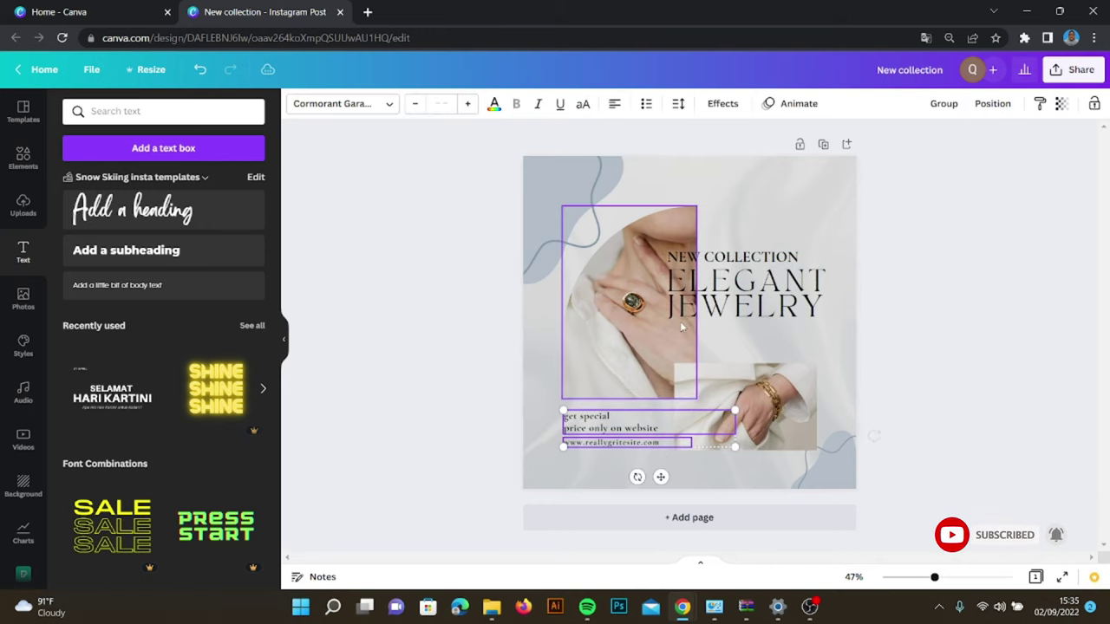
left_click(689, 308, "shift")
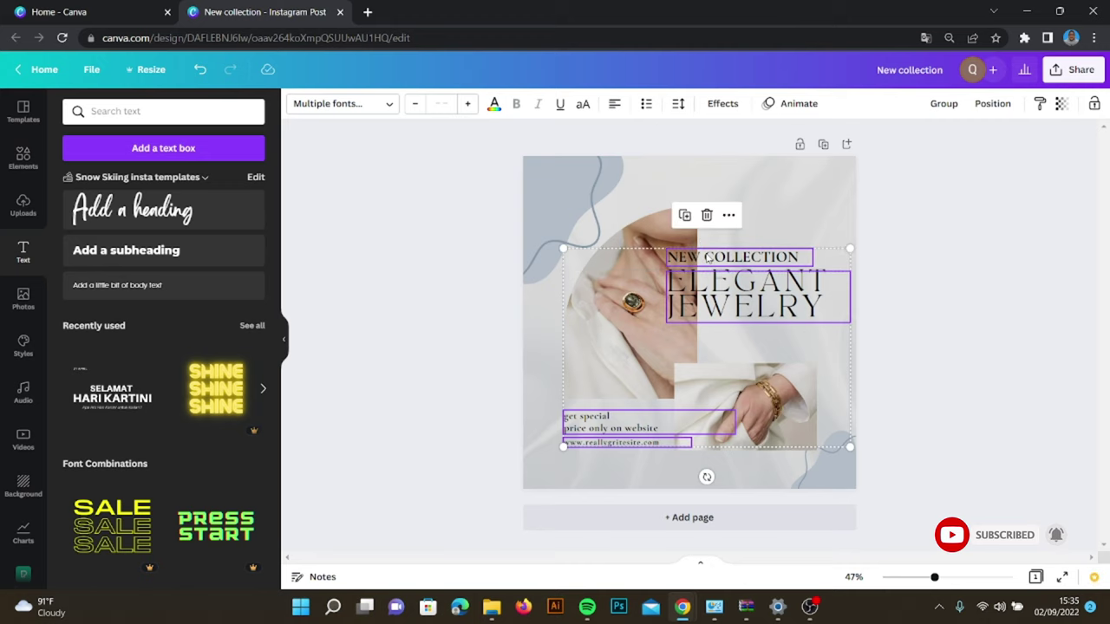
left_click(494, 105)
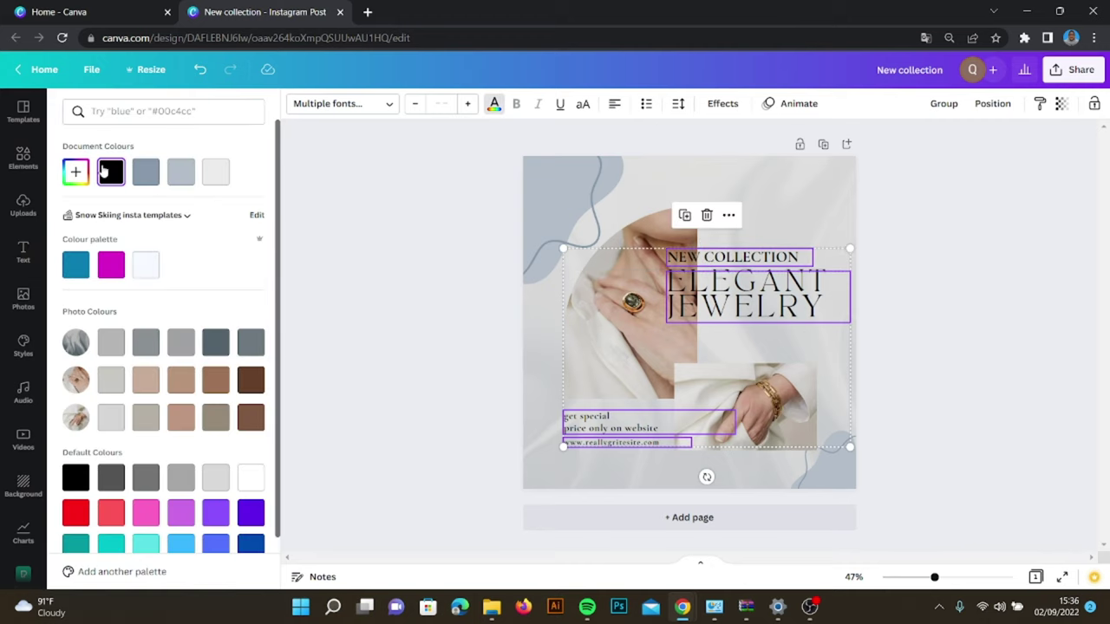
left_click(76, 172)
left_click(404, 253)
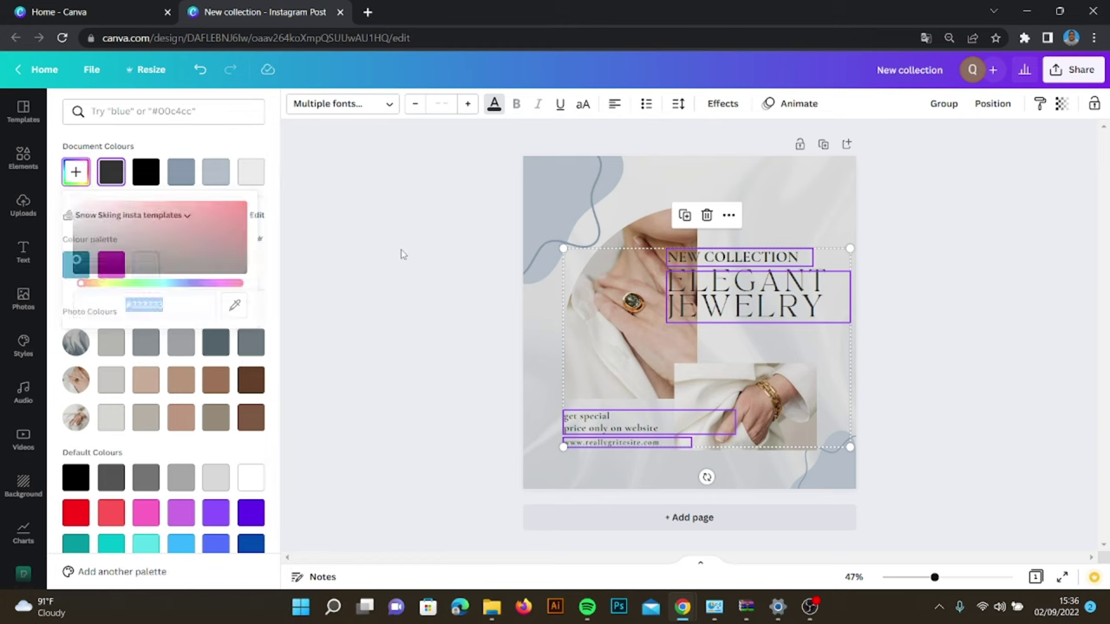
Nudge the special price text and website address together so they line up with the left edge of the arched photo above.
left_click(624, 429)
left_click(627, 440, "shift")
left_click_drag(628, 439, 640, 426)
key("Right")
left_click(593, 395)
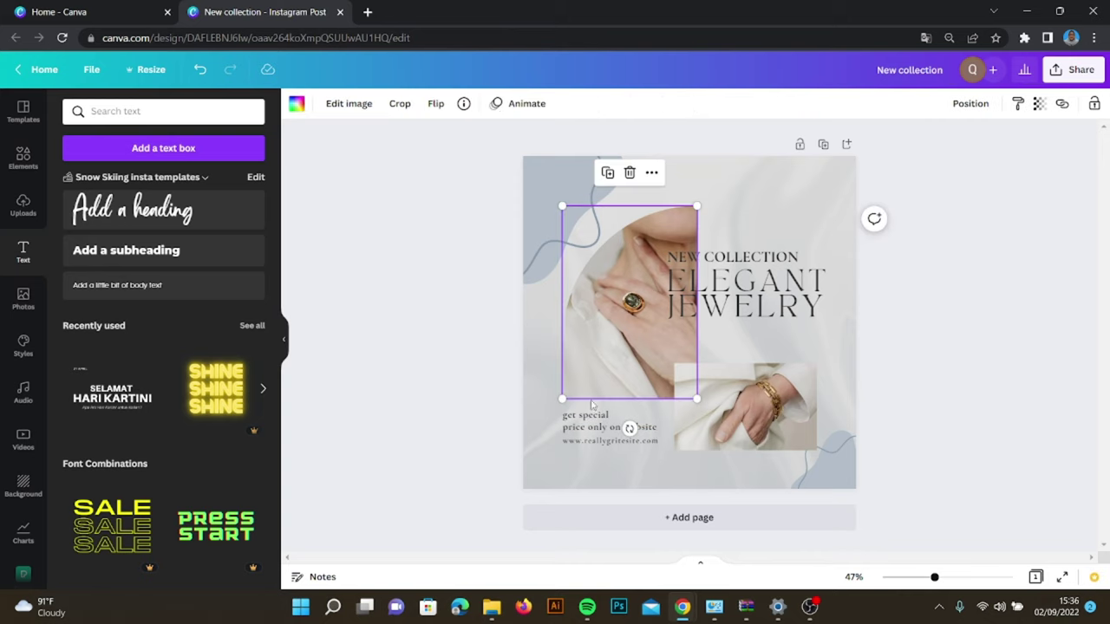
Move the "New collection" and "Elegant jewelry" headings together slightly down.
left_click(903, 302)
left_click(755, 259)
left_click(747, 295, "shift")
left_click_drag(747, 296, 747, 301)
left_click(893, 195)
Move both photos and all the text together slightly up on the page, leaving the blob decorations in place.
left_click_drag(809, 200, 595, 442)
left_click(582, 188, "shift")
left_click(582, 188, "shift")
left_click_drag(729, 383, 729, 378)
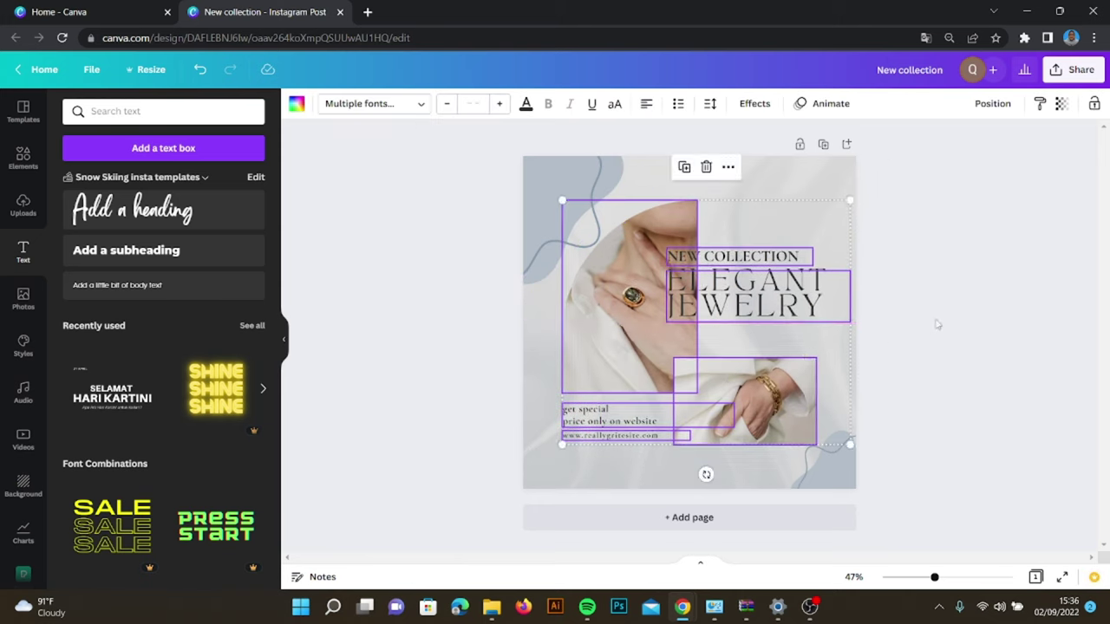
left_click(936, 324)
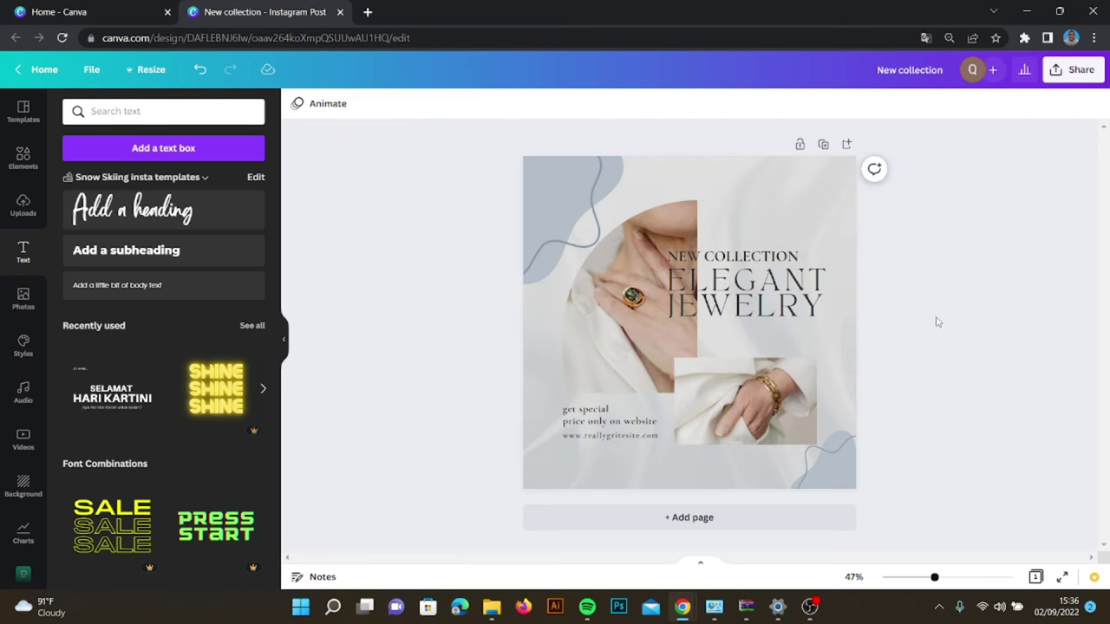